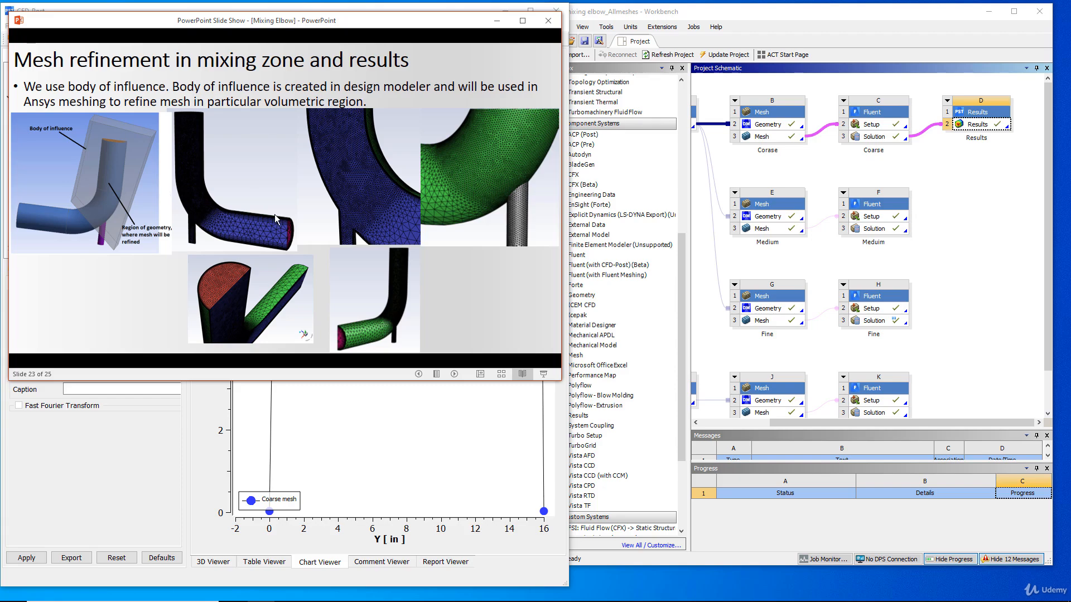
Review the slide on comparing multiple cases in CFD Post, and switch back to CFD-Post
left_click(280, 198)
scroll(312, 217, "up", 3)
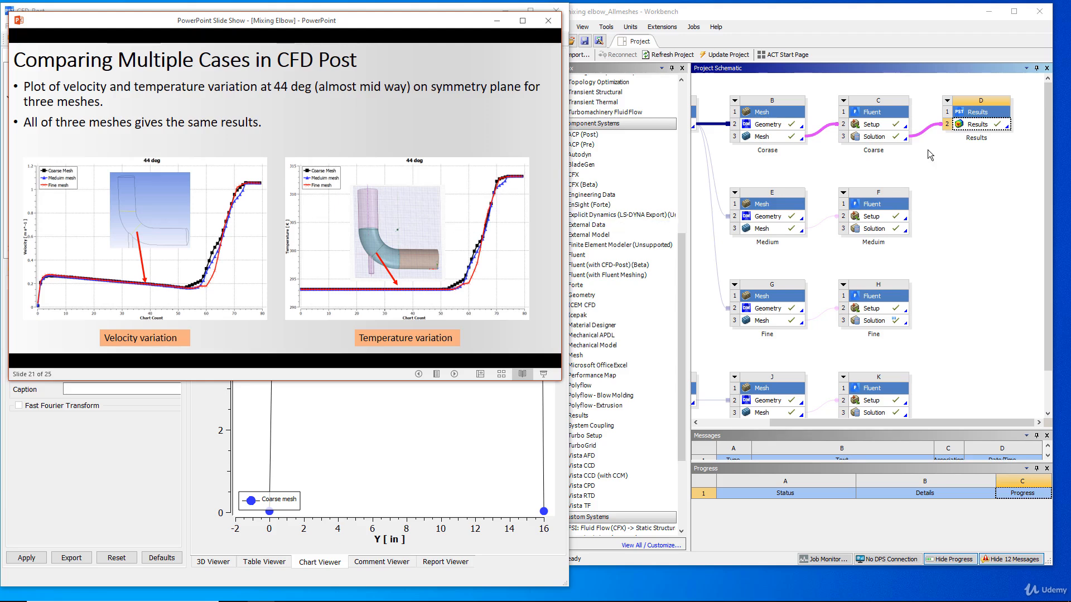
left_click(285, 455)
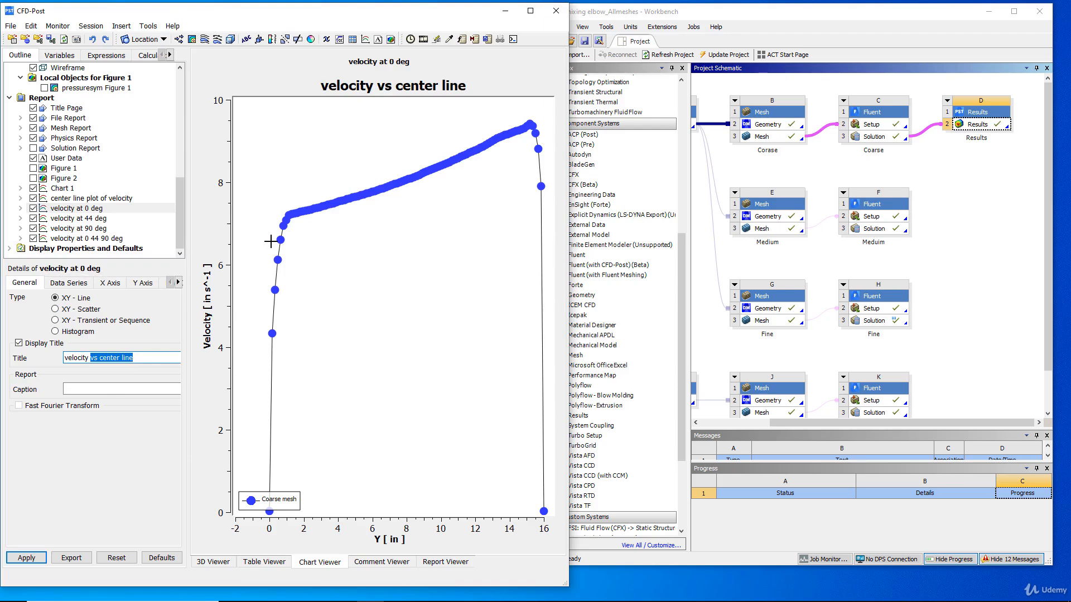
Switch to SpaceClaim and inspect the mixing elbow geometry from different angles, then minimize it
mouse_move(400, 601)
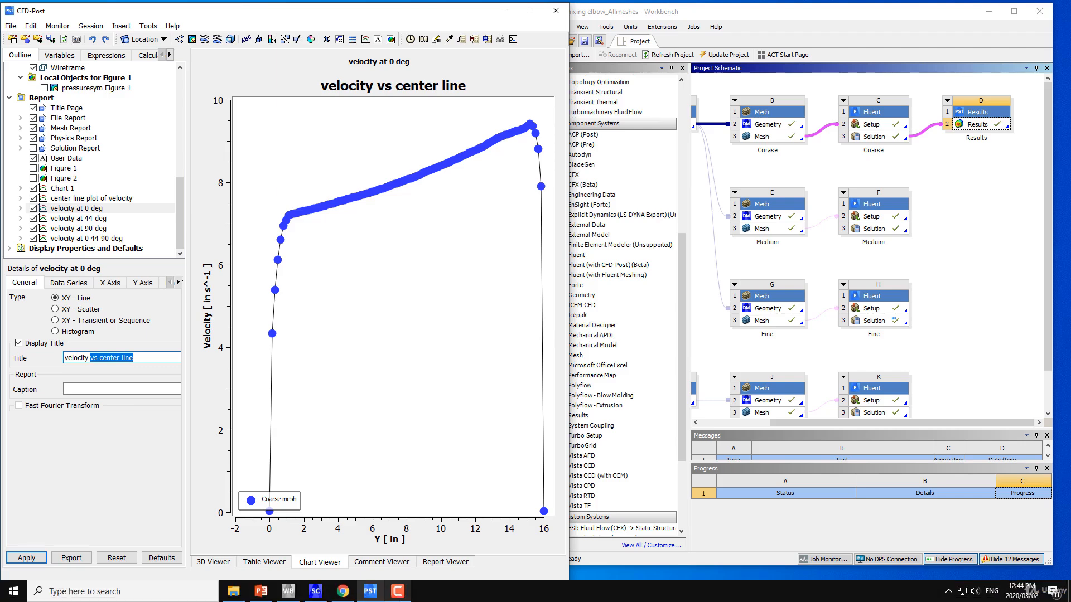
left_click(316, 592)
middle_click_drag(385, 262, 487, 261)
middle_click_drag(321, 332, 340, 339)
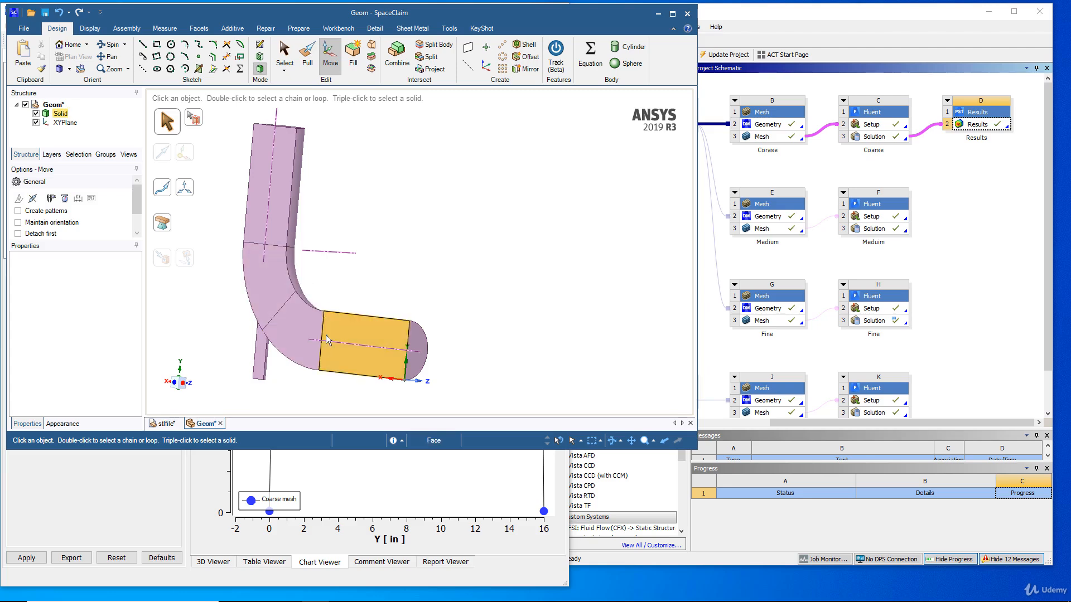
left_click(657, 14)
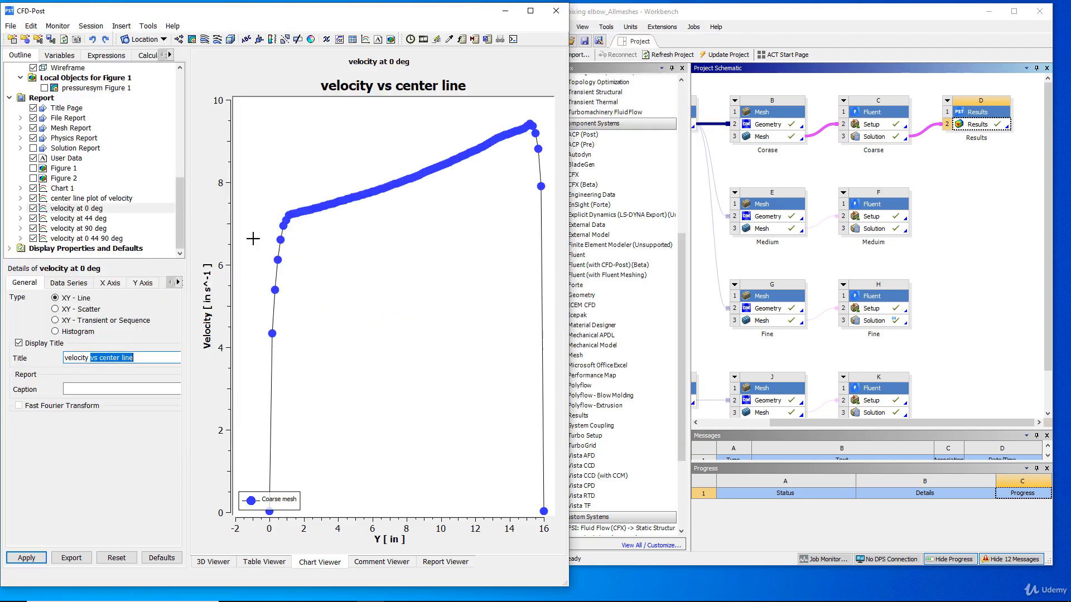
In Workbench, link the Solution of the Meduim Fluent system to the Results system and reopen Results in CFD-Post
left_click(869, 233)
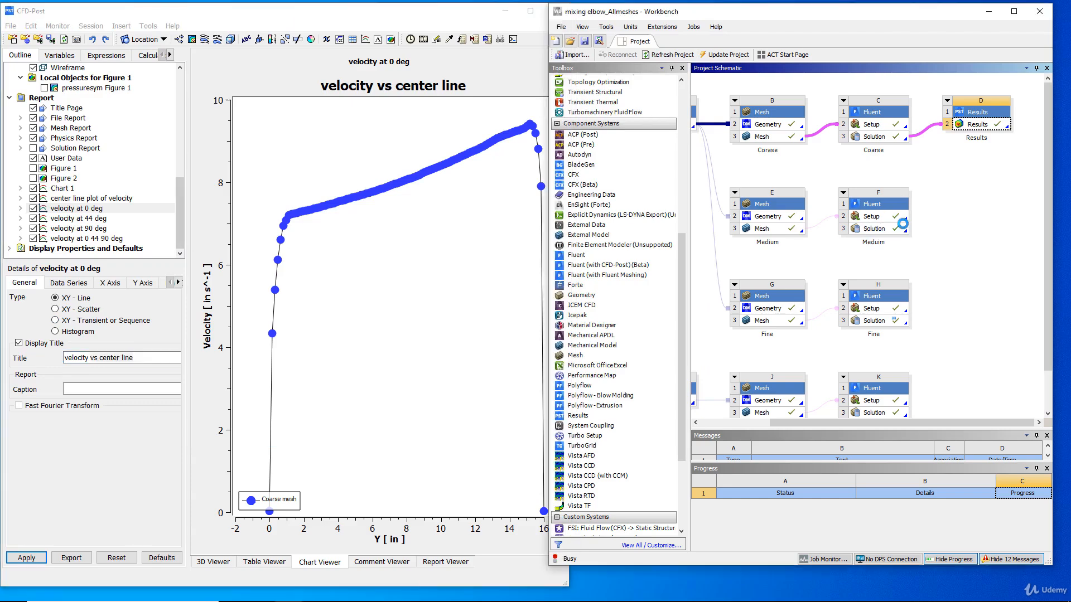
left_click(871, 233)
left_click_drag(873, 233, 982, 128)
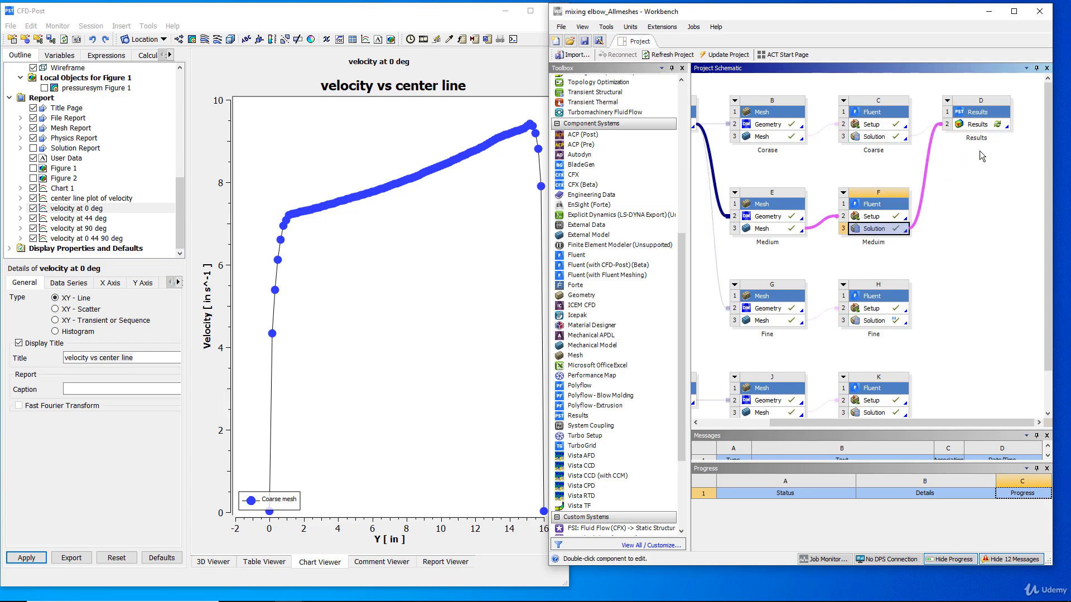
double_click(977, 125)
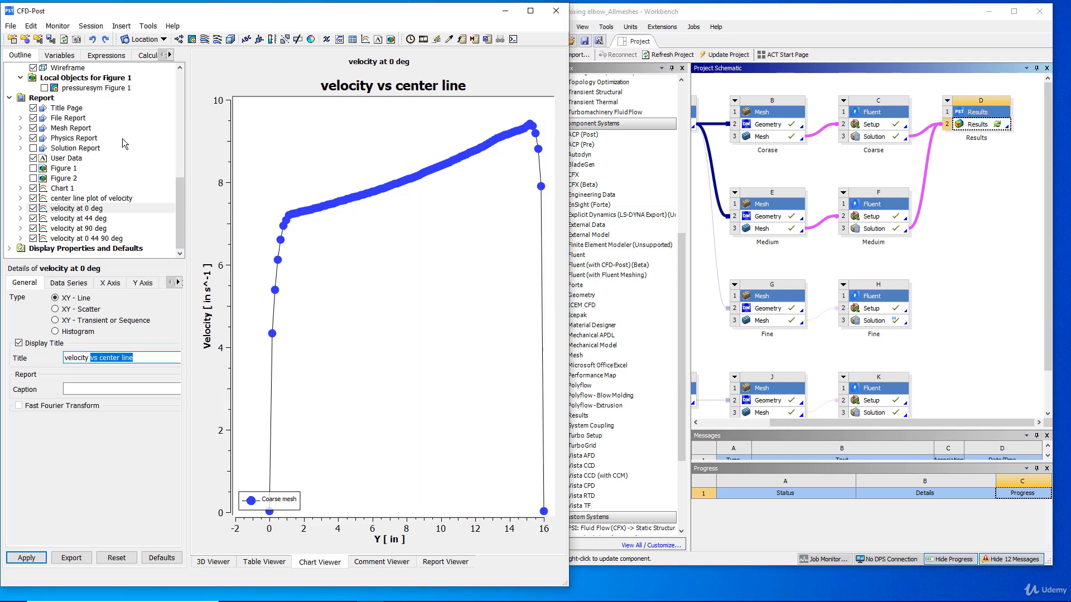
scroll(142, 136, "up", 10)
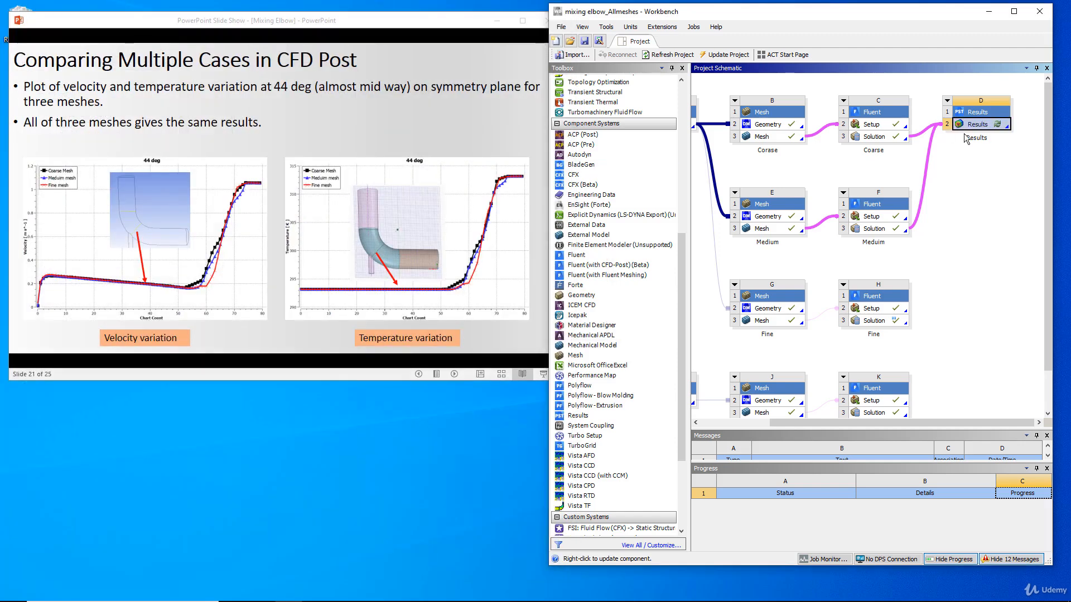
double_click(984, 126)
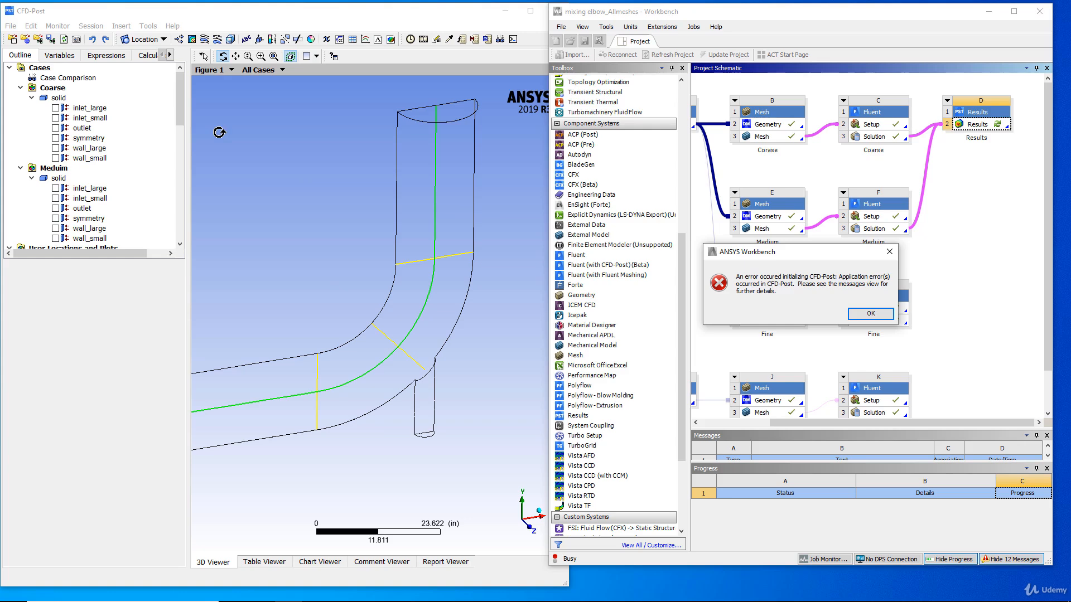
Open the velocity at 0 deg chart from the report with both the Coarse and Meduim cases loaded
left_click(55, 89)
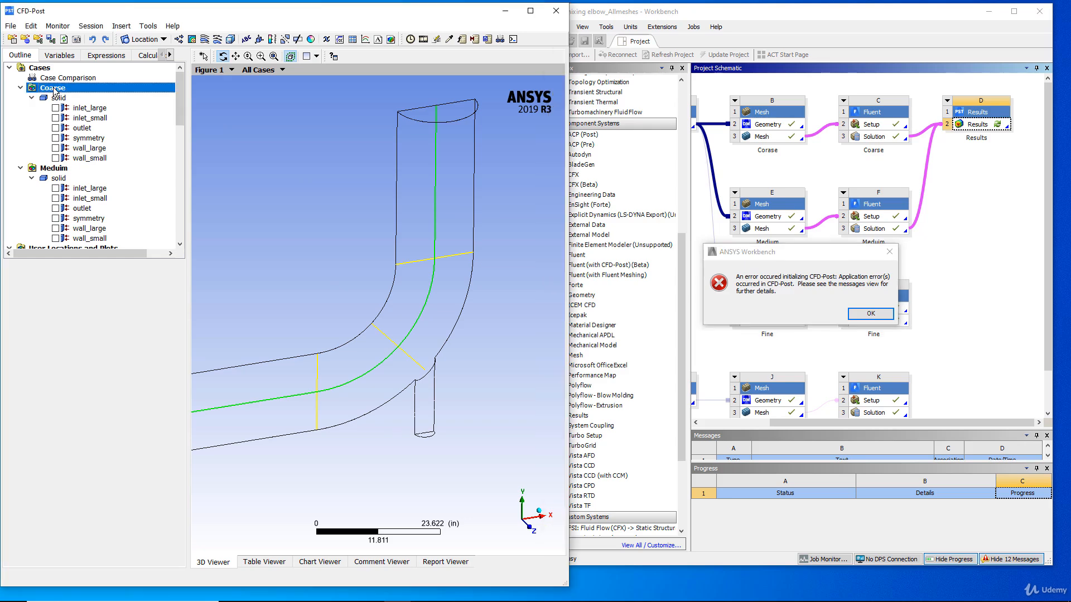
scroll(58, 171, "down", 13)
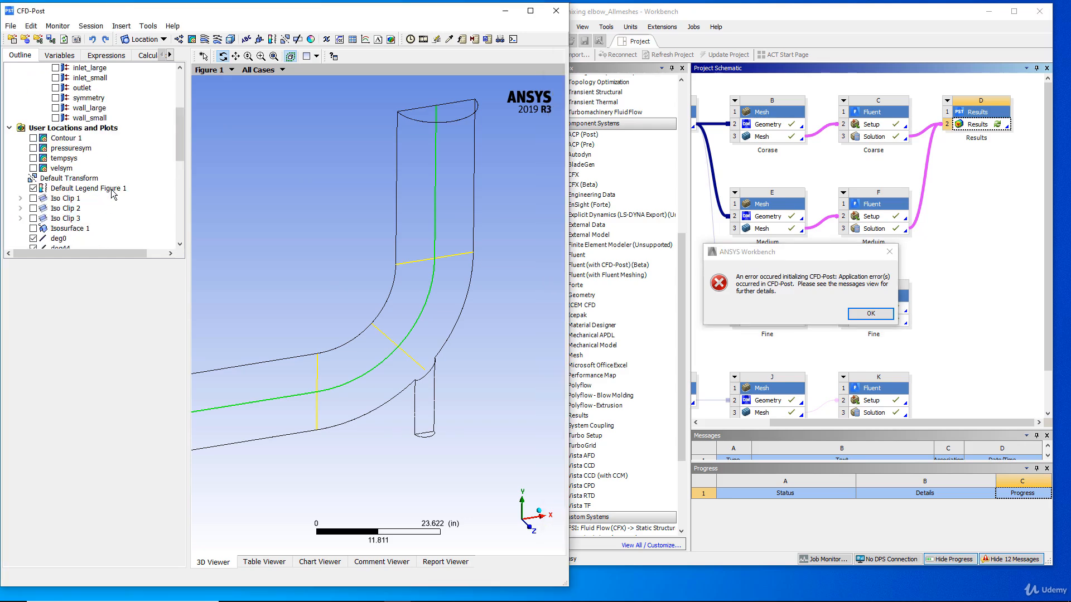
scroll(113, 193, "down", 1)
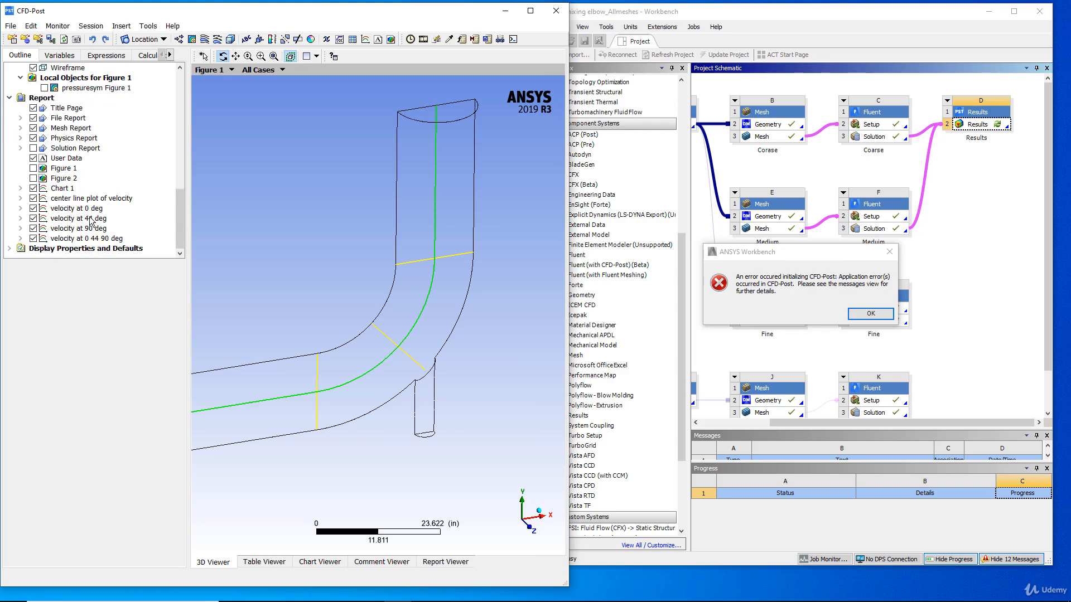
left_click(82, 210)
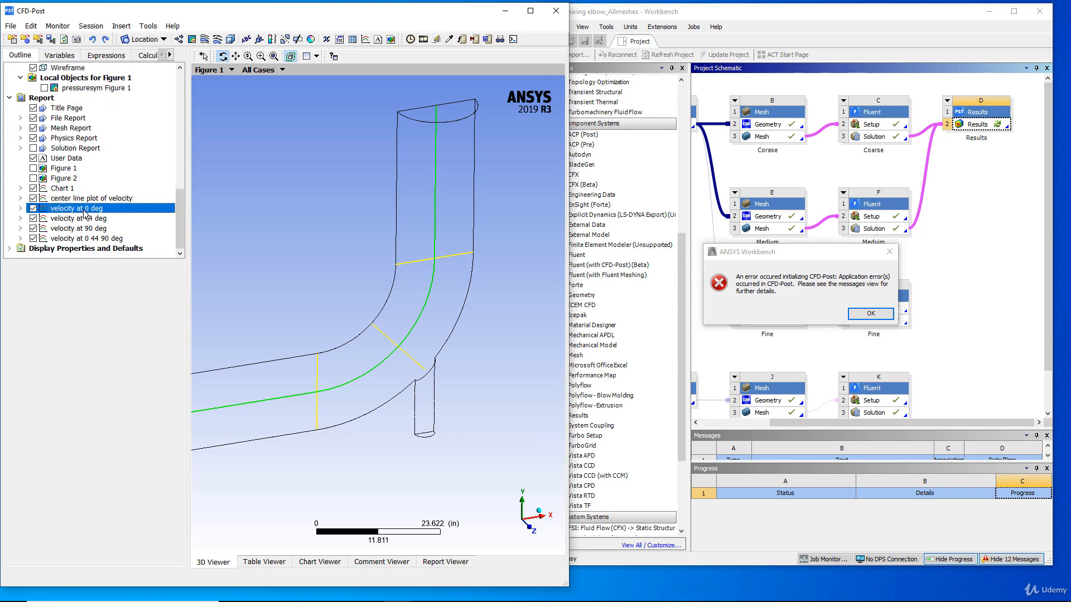
double_click(84, 214)
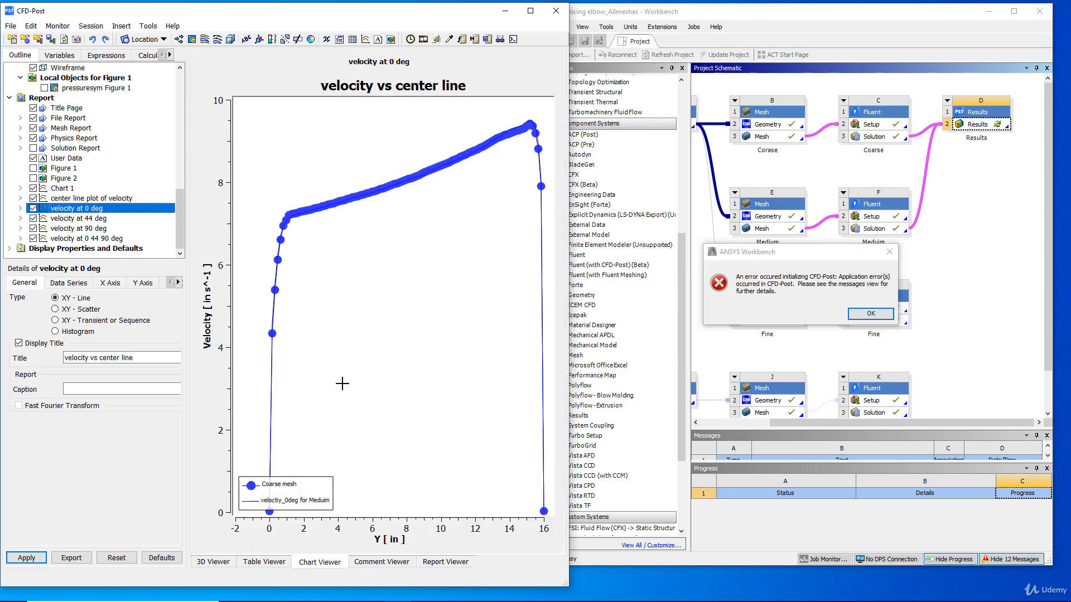
Maximize CFD-Post and give the second line a custom legend name, Meduim mesh 0 deg, instead of its series name
left_click(69, 283)
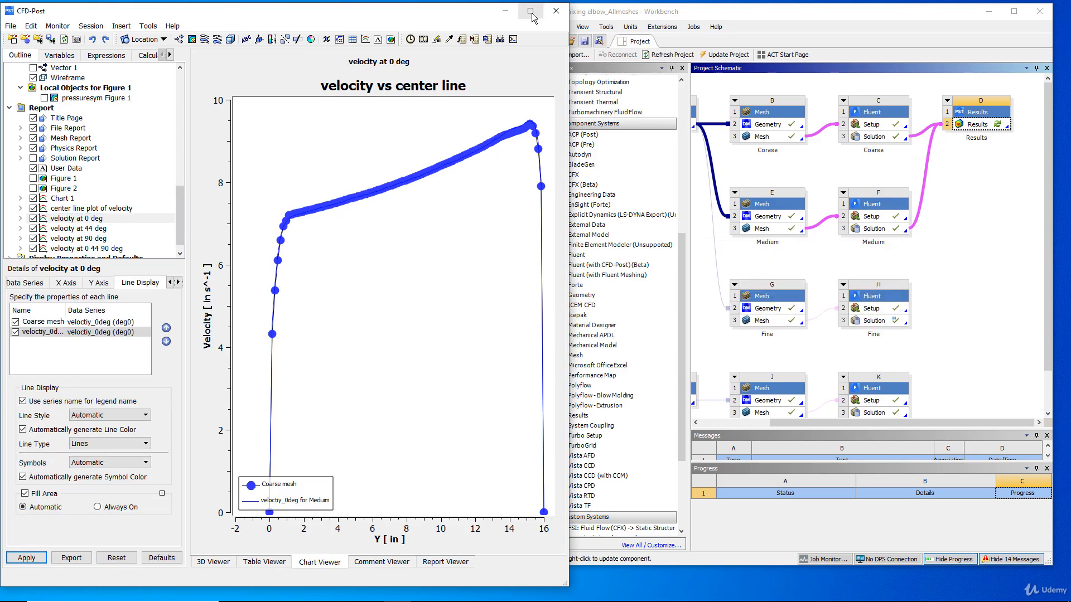
left_click(530, 11)
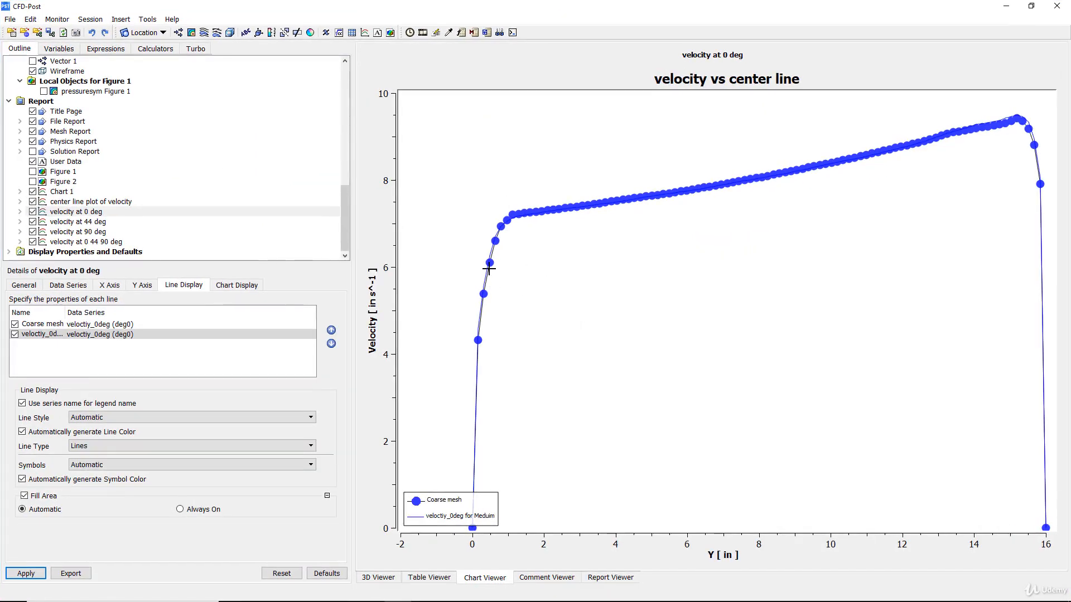
left_click(40, 334)
left_click(23, 403)
left_click(153, 419)
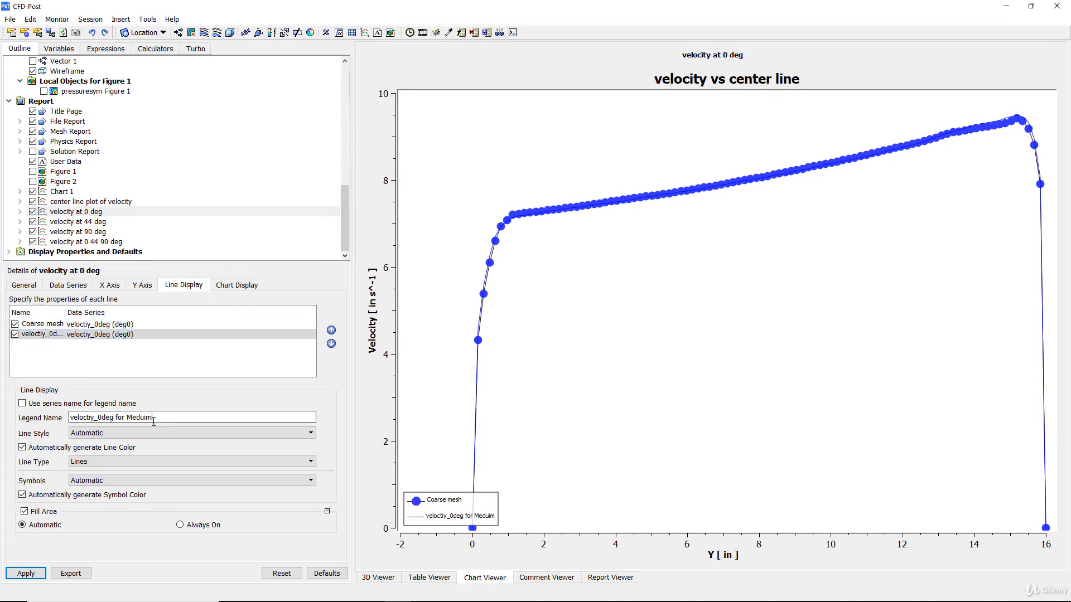
left_click_drag(130, 418, 69, 418)
key("Delete")
left_click(26, 574)
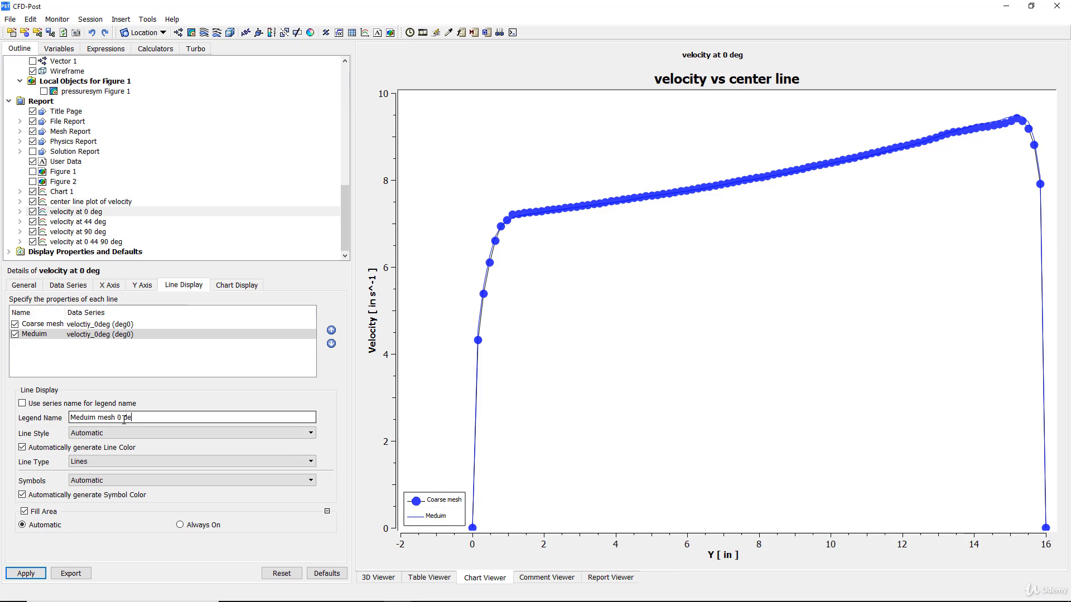
left_click(26, 573)
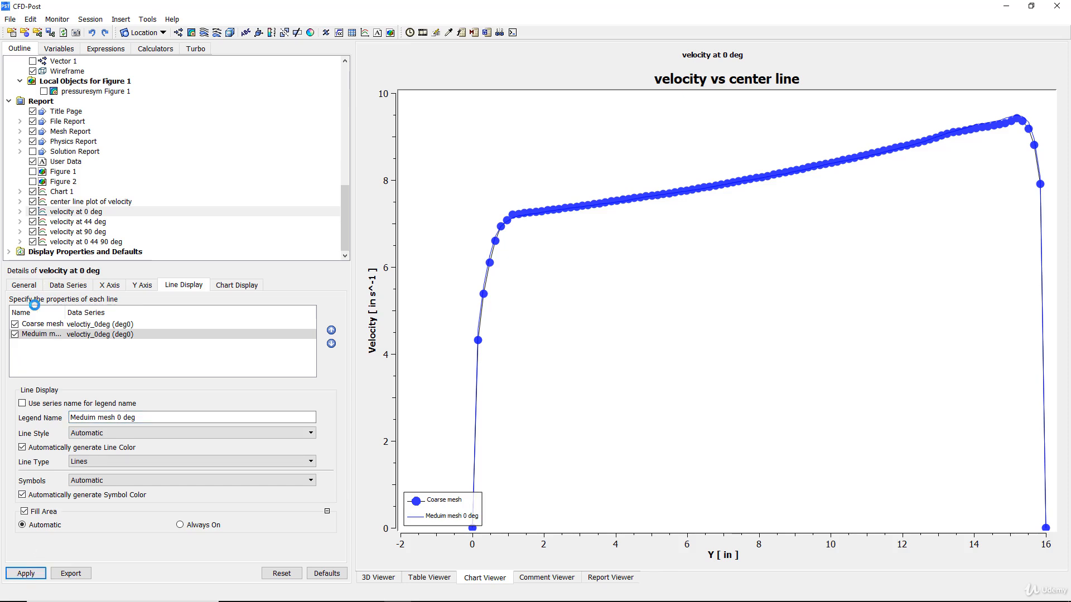
Set the coarse-mesh line's legend name to Coarse mesh 0 deg and apply it to the chart
left_click(41, 326)
left_click(134, 418)
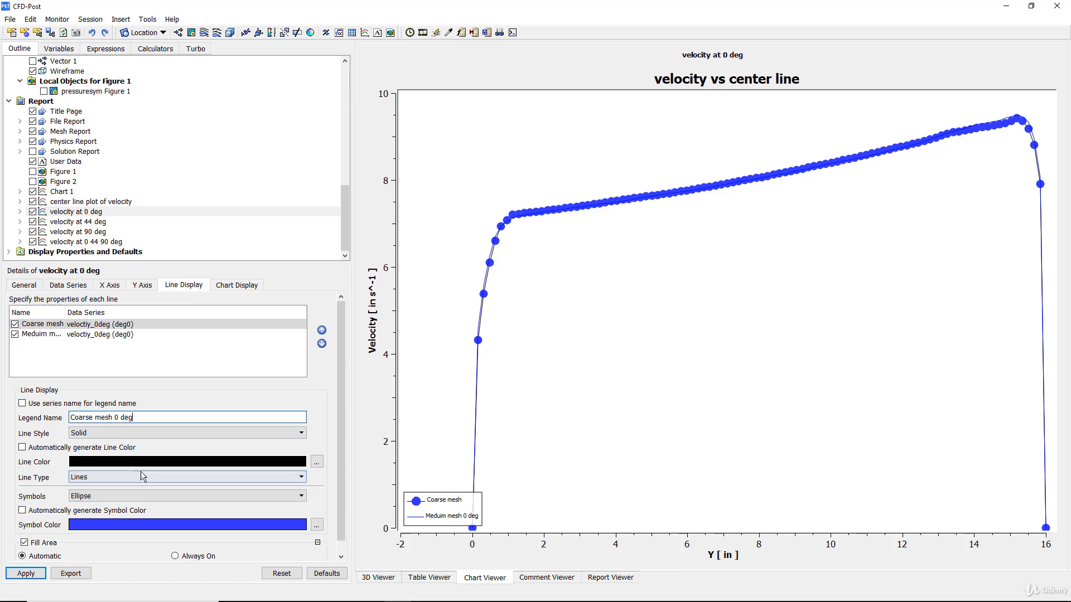
left_click(38, 337)
left_click(40, 325)
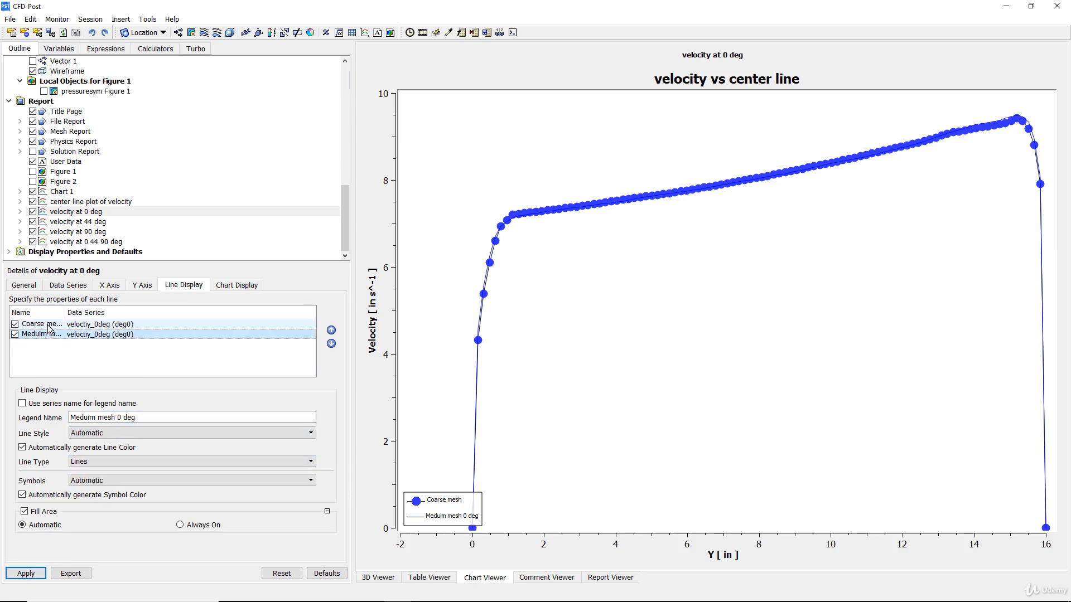
left_click(26, 574)
Turn off automatic line colour for the Meduim mesh 0 deg line and apply red as its line colour
left_click(42, 334)
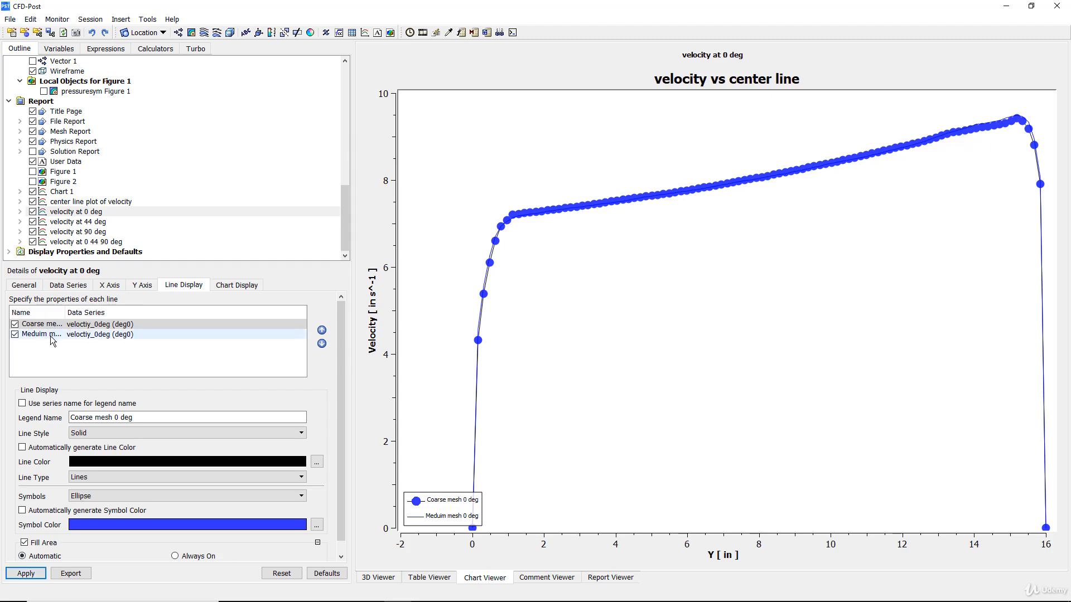
left_click(47, 446)
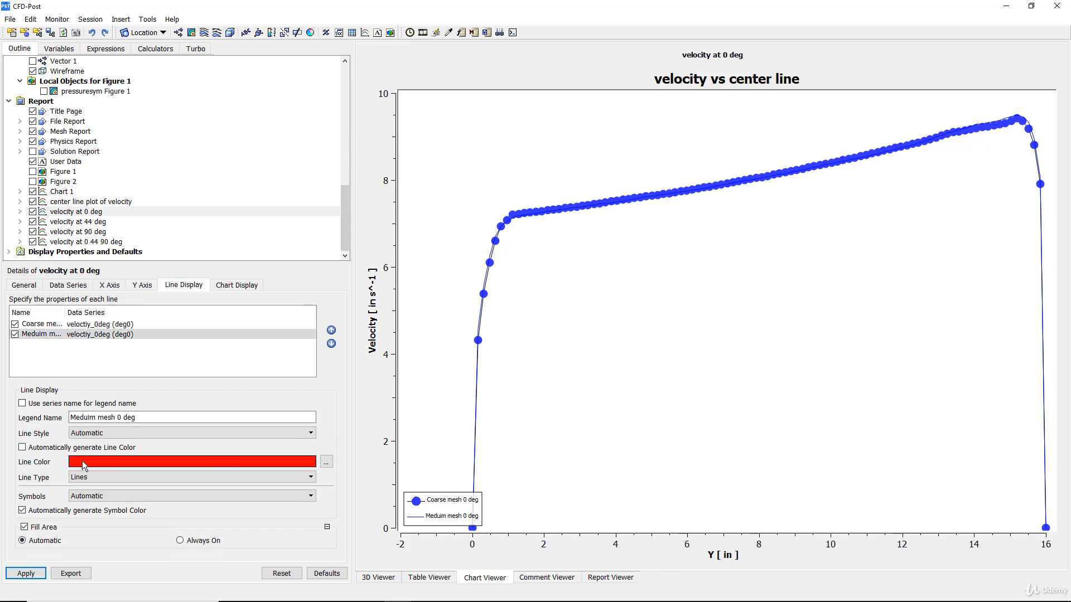
left_click(25, 574)
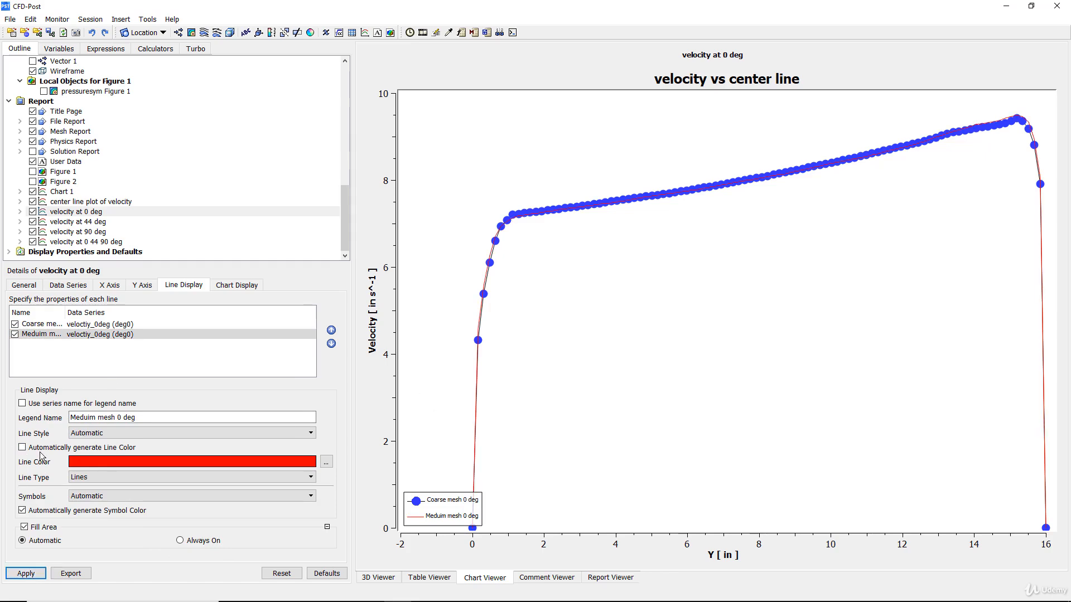
Turn off automatic symbol colour for the Meduim mesh 0 deg line and display its points with Ellipse symbols
left_click(30, 511)
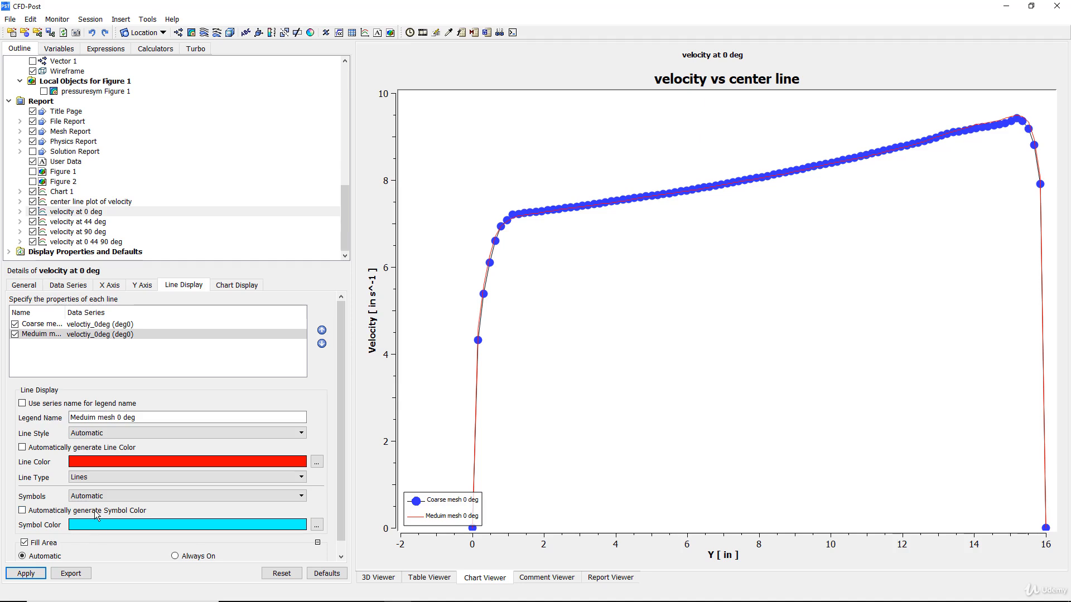
left_click(96, 497)
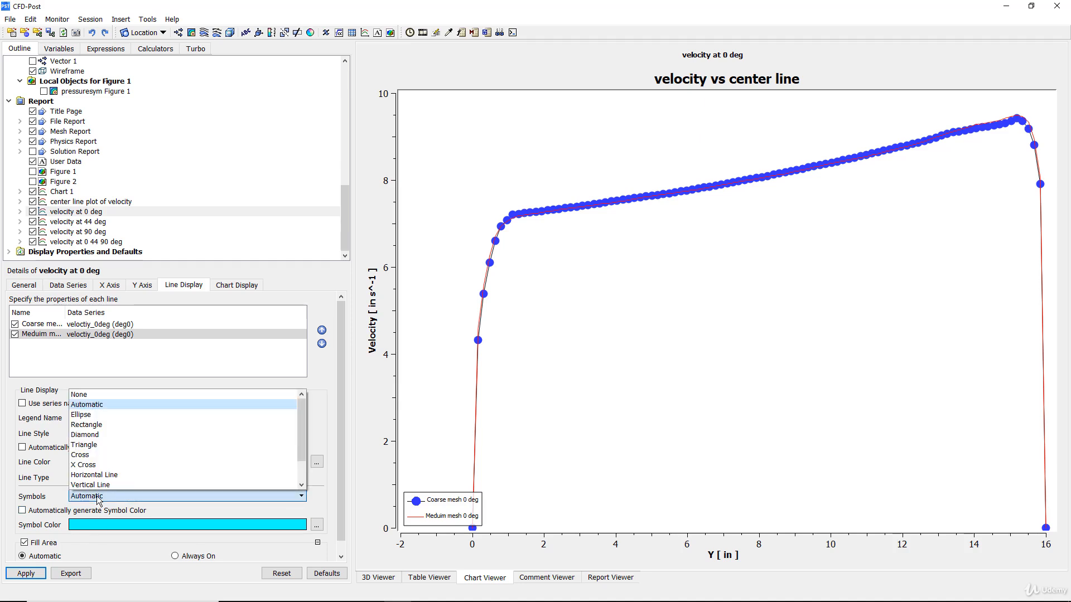
left_click(98, 418)
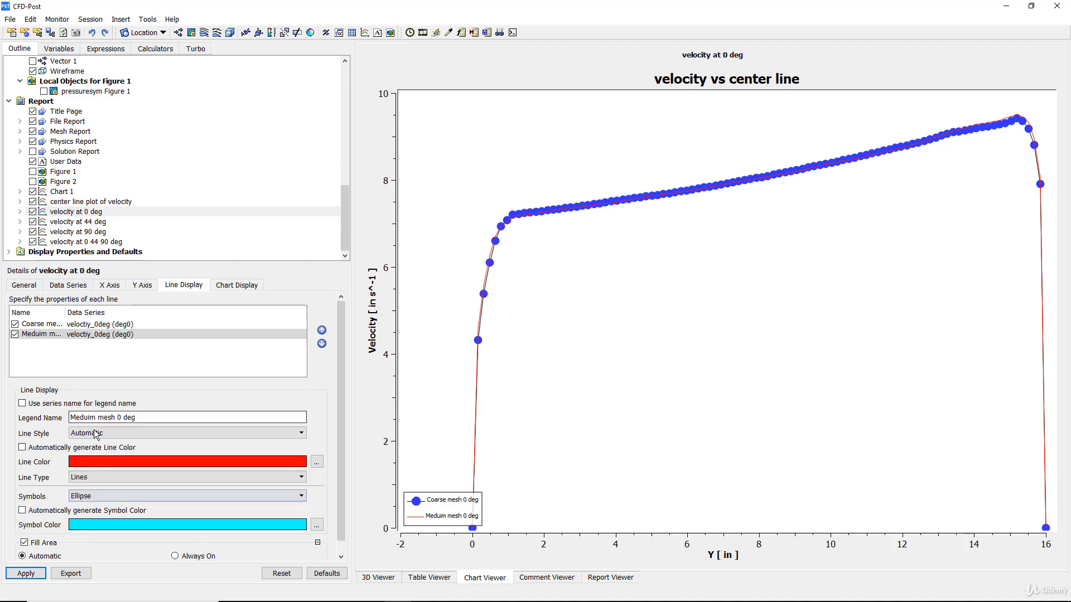
left_click(46, 574)
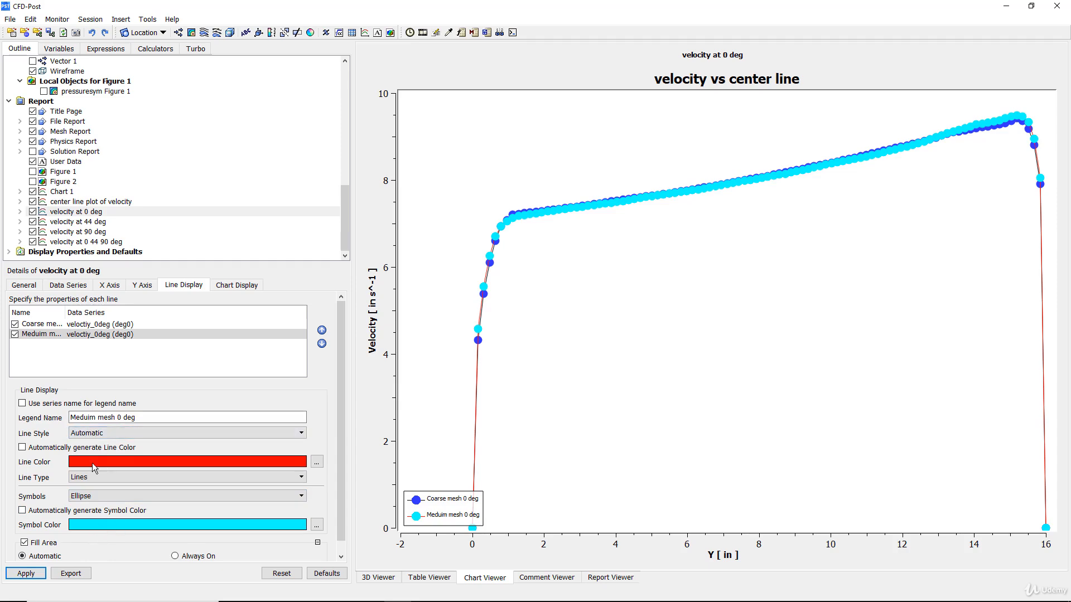
Set the symbol colour of the Meduim mesh 0 deg line to red and apply it
left_click(98, 522)
left_click(98, 524)
left_click(98, 524)
left_click(99, 524)
left_click(98, 524)
left_click(98, 524)
left_click(98, 523)
left_click(98, 524)
left_click(98, 524)
left_click(99, 524)
left_click(98, 523)
left_click(25, 572)
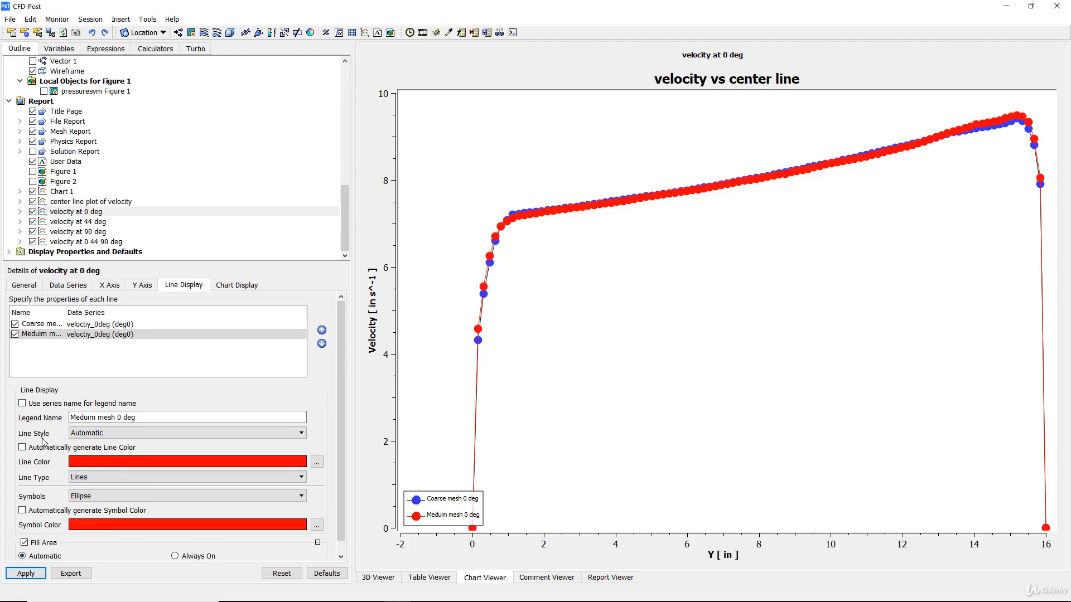
Set the symbol of the Meduim mesh 0 deg line to Diamond and apply it
left_click(93, 435)
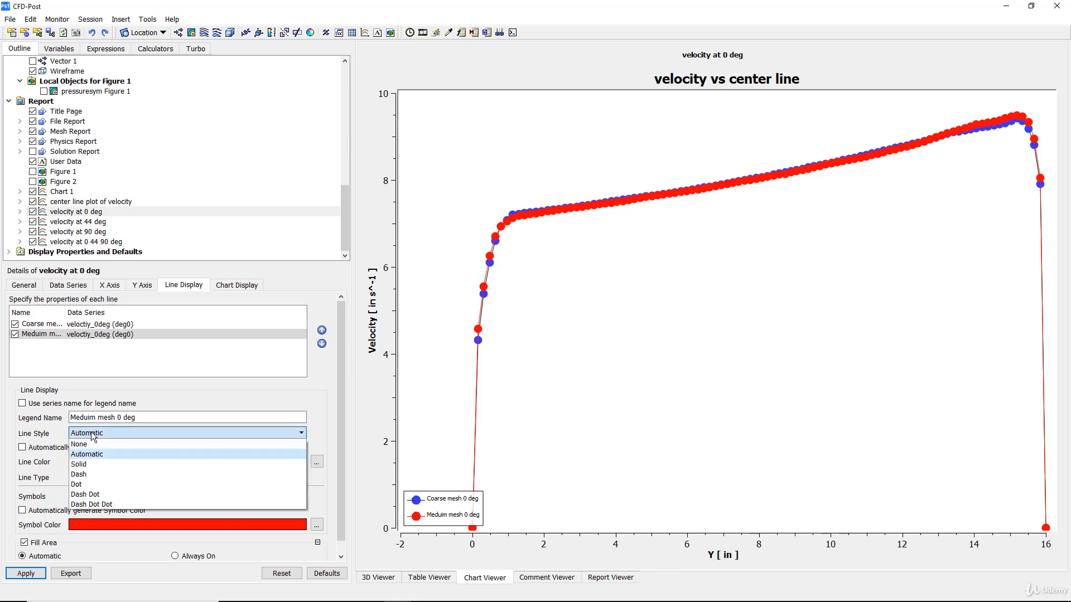
left_click(93, 437)
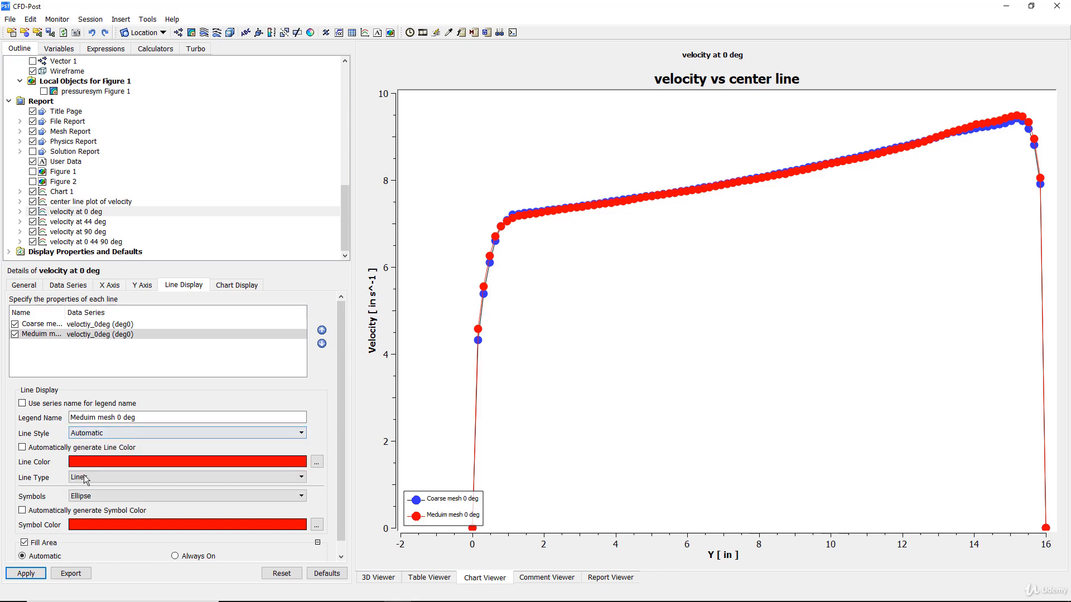
left_click(102, 496)
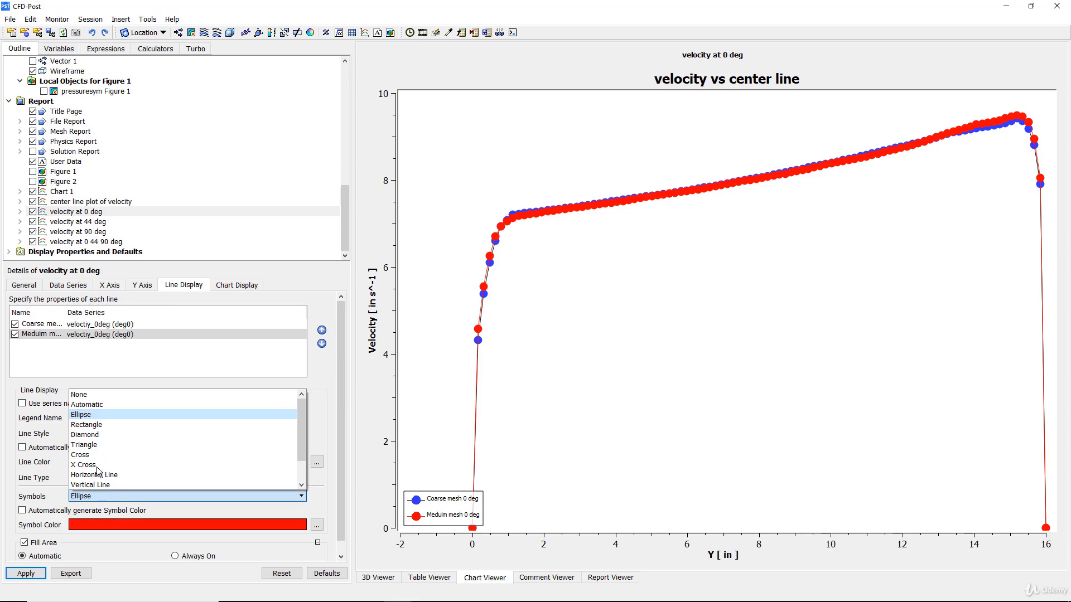
left_click(85, 435)
left_click(25, 574)
Set the symbol of the Coarse mesh 0 deg line to Triangle and apply it
left_click(38, 328)
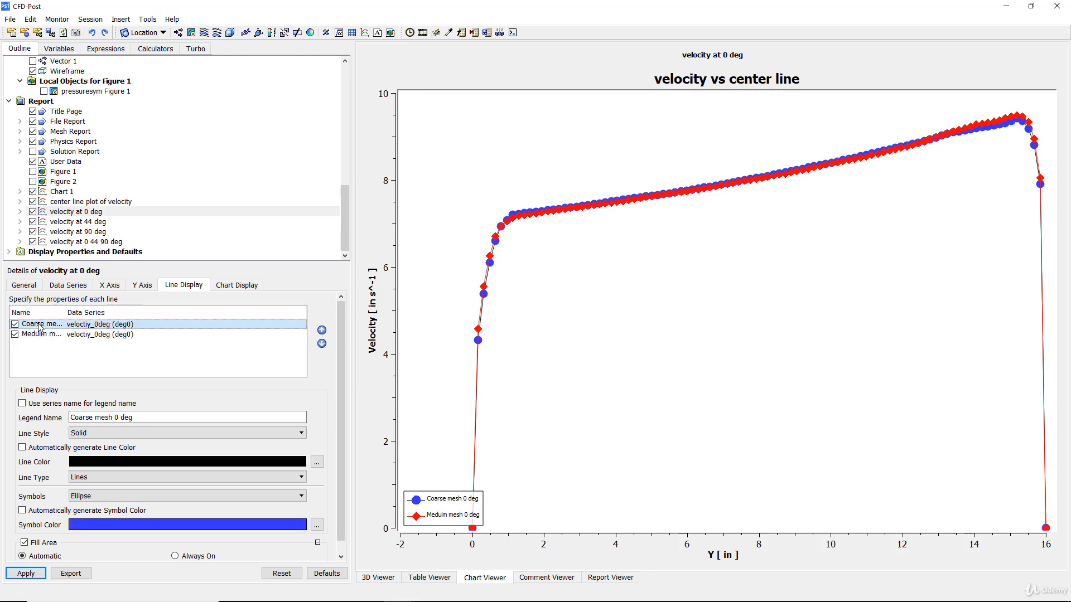
left_click(105, 498)
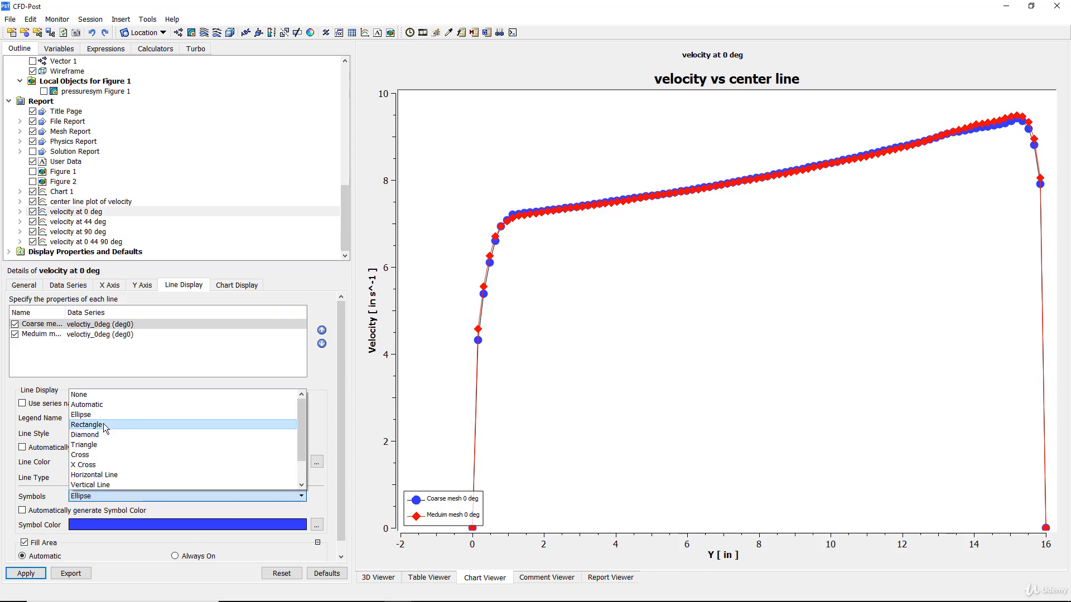
left_click(99, 444)
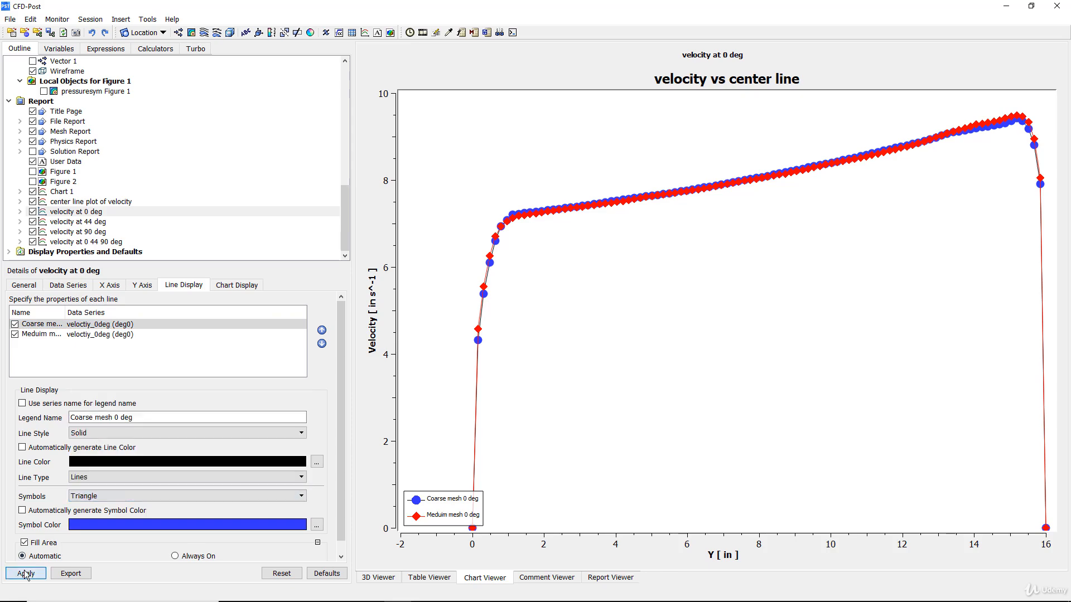
left_click(25, 575)
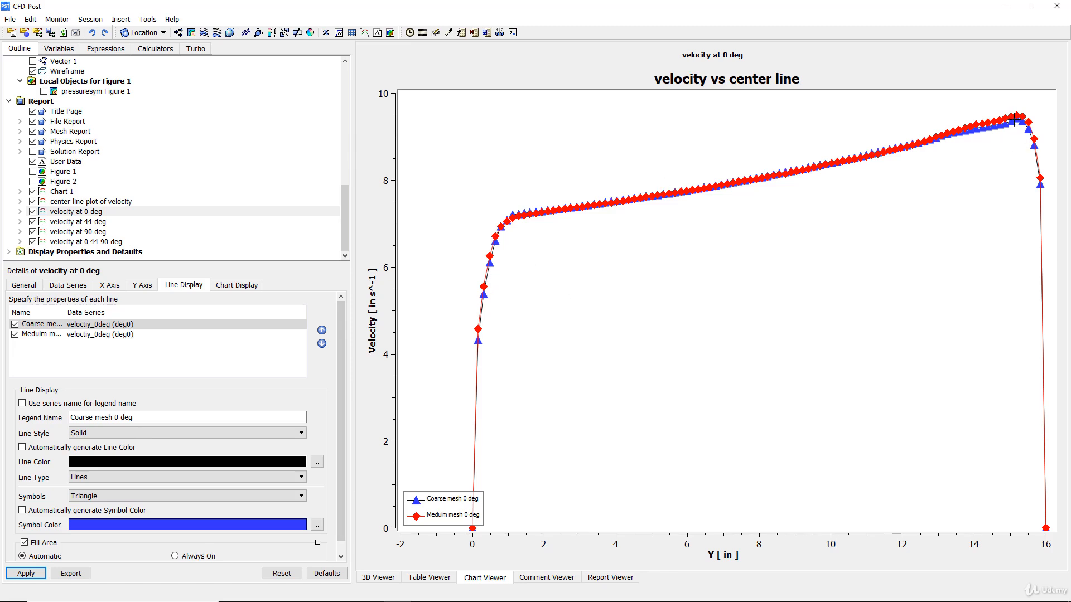
In the velocity at 90 deg chart, turn off automatic line colour for the Meduim line and apply red as its line colour
left_click(80, 223)
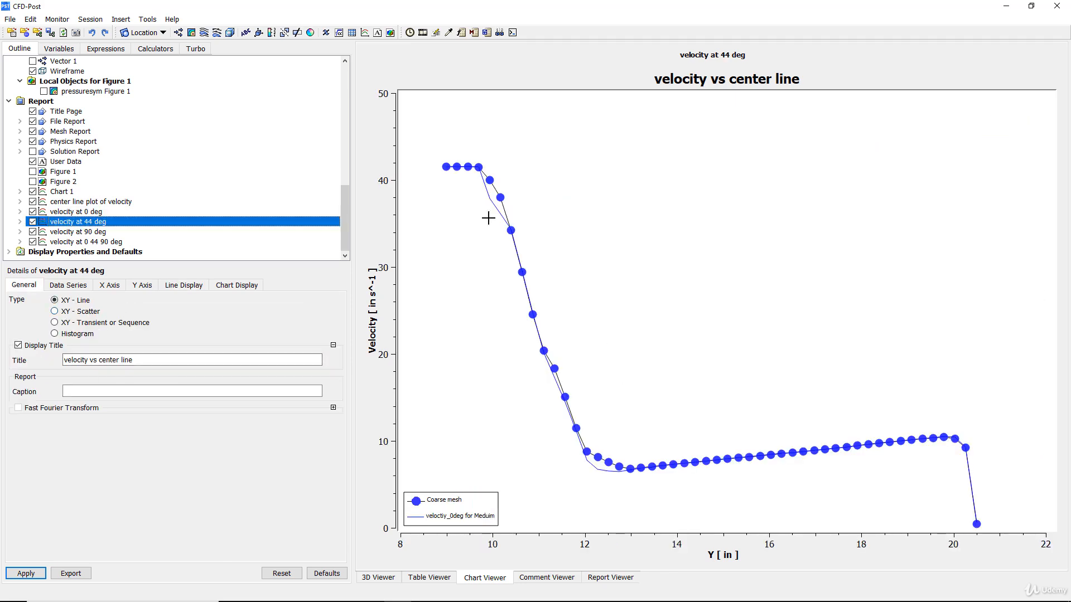
left_click(71, 233)
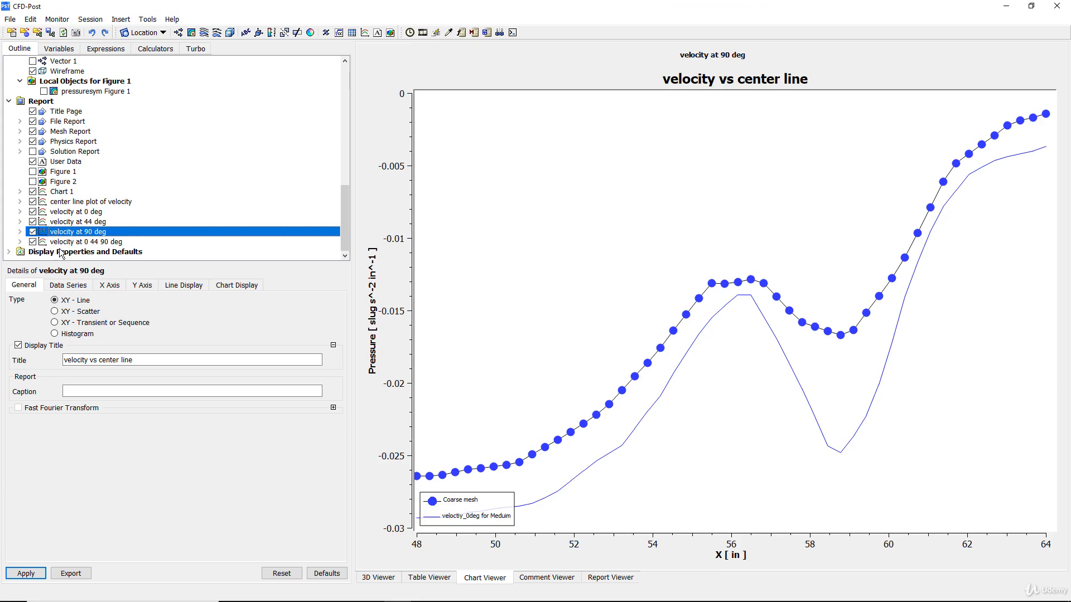
left_click(248, 288)
left_click(189, 288)
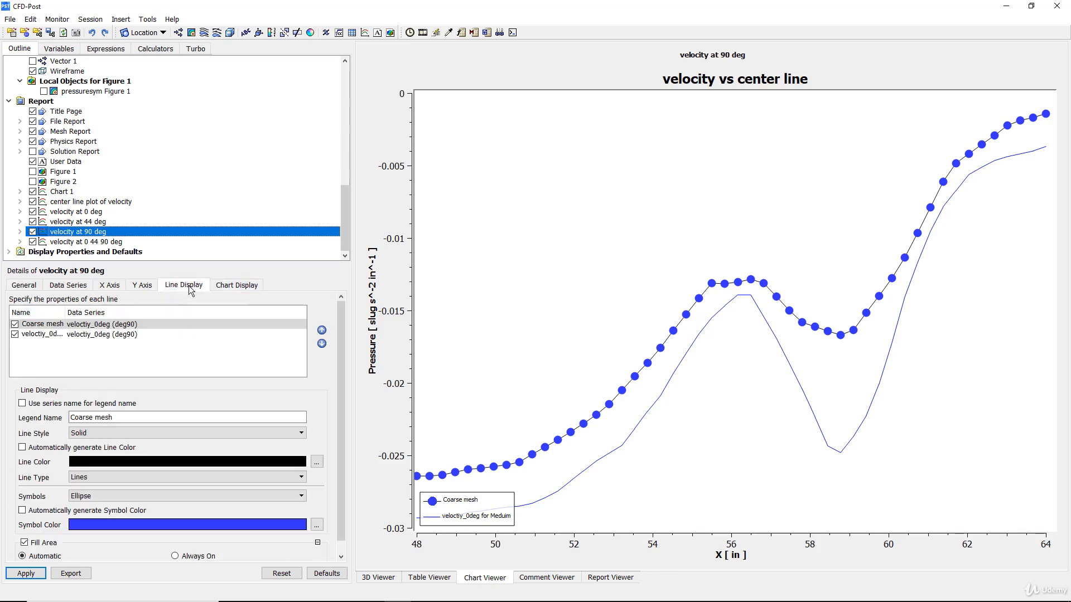
left_click(52, 336)
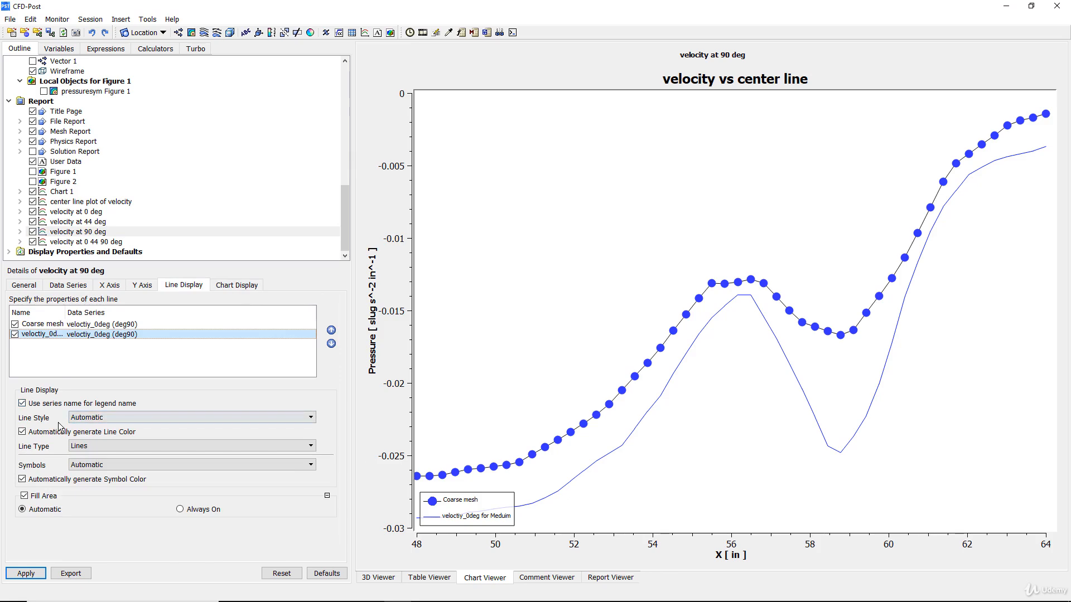
left_click(49, 435)
left_click(49, 437)
left_click(28, 573)
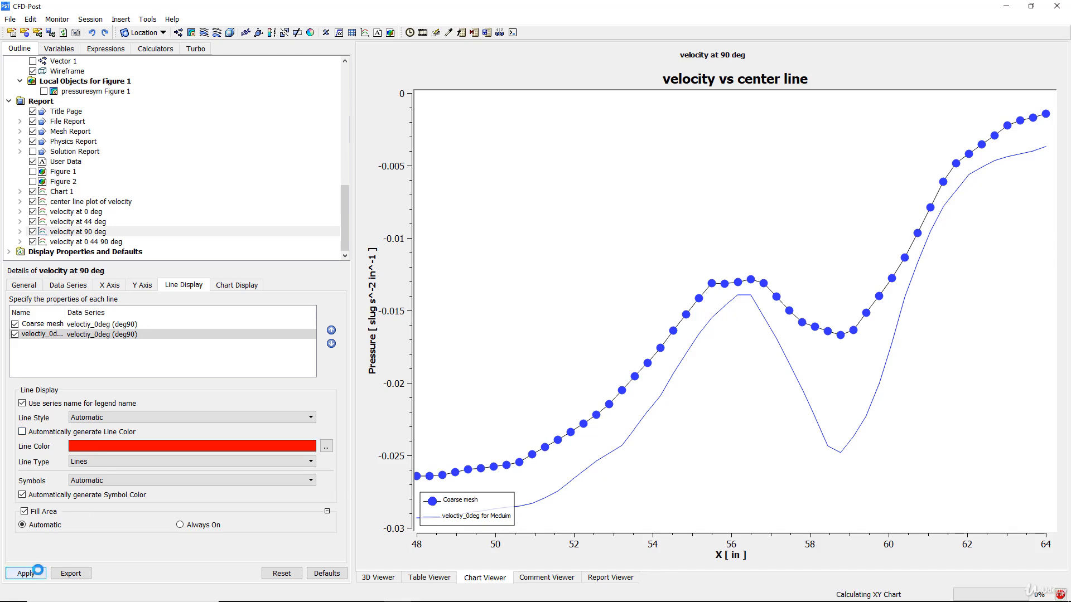
Give the Meduim line of the 90 deg chart Diamond symbols with a manual red symbol colour and apply it
left_click(75, 481)
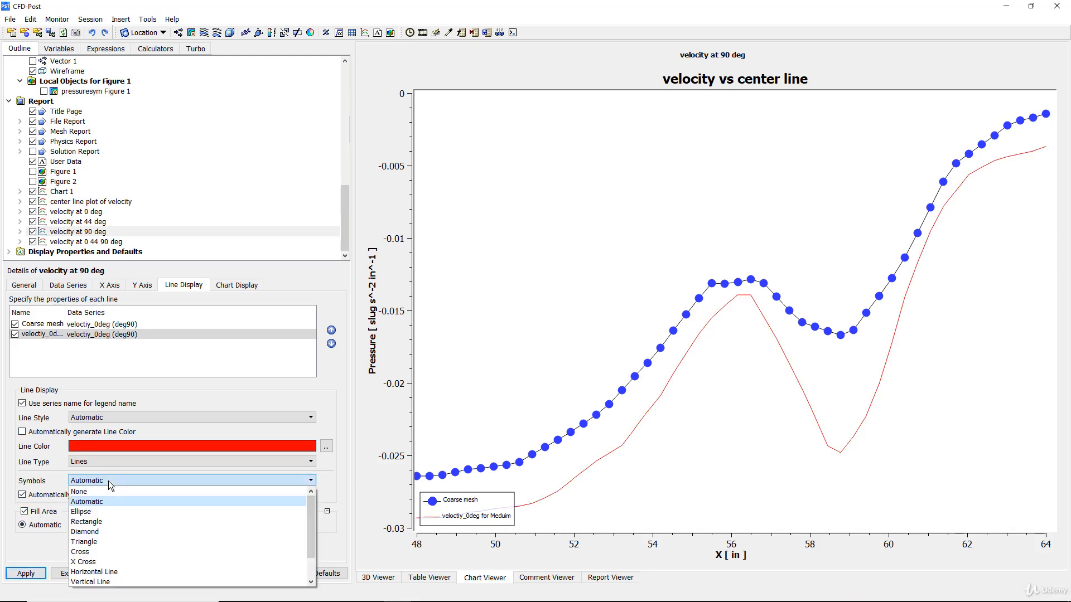
left_click(85, 531)
left_click(45, 496)
left_click(112, 509)
left_click(111, 509)
left_click(112, 509)
left_click(17, 573)
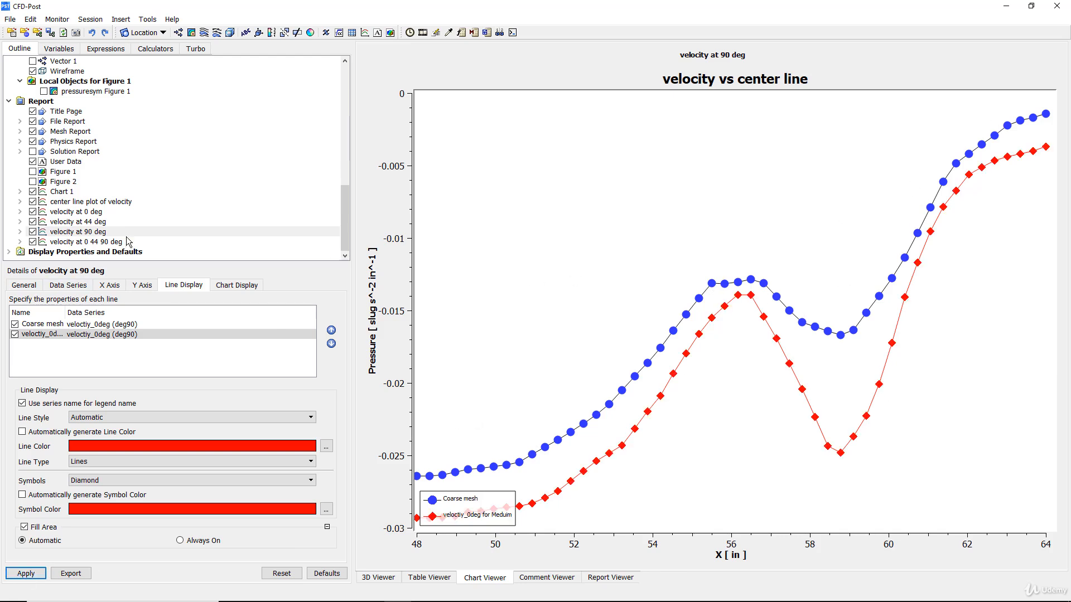
Return to the 3D view and display the pressuresym contour in Figure 1
left_click(384, 578)
scroll(71, 174, "up", 4)
scroll(71, 173, "up", 4)
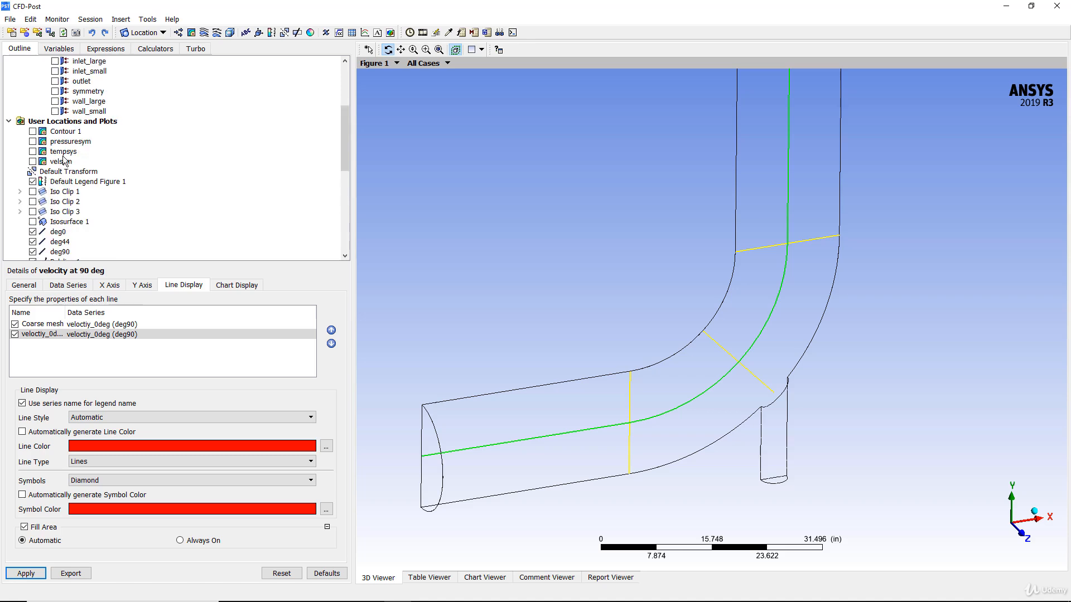
left_click(32, 142)
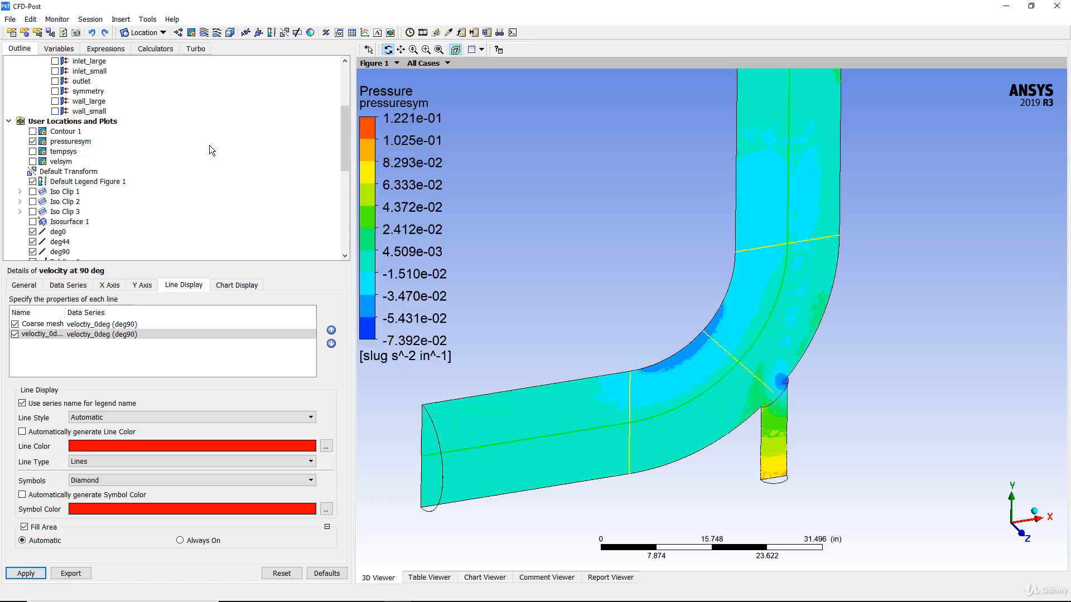
Split the 3D view into two side-by-side views and synchronise their cameras
left_click(482, 51)
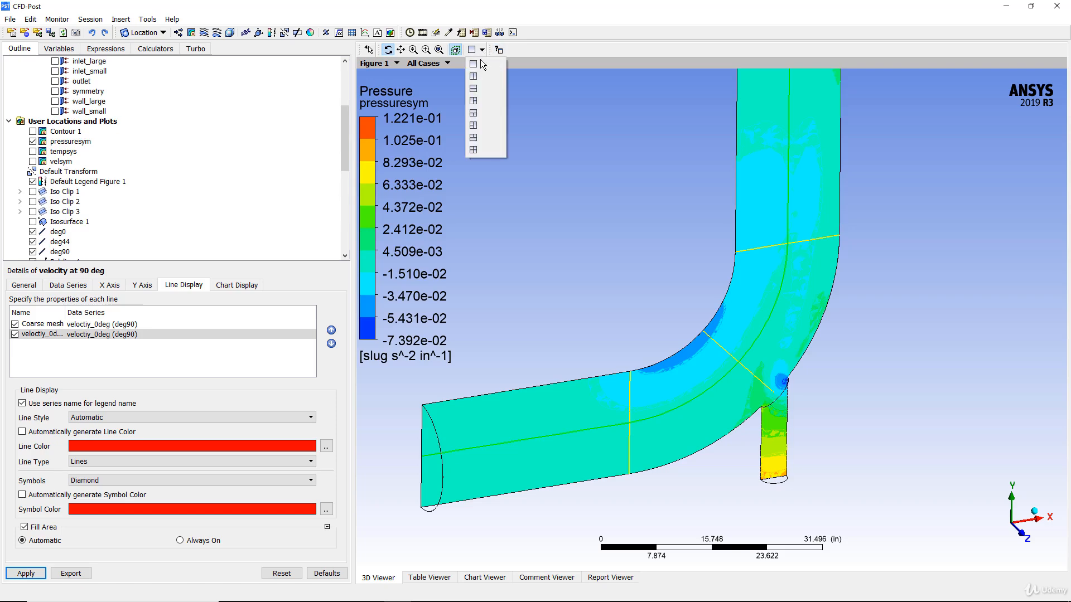
left_click(480, 80)
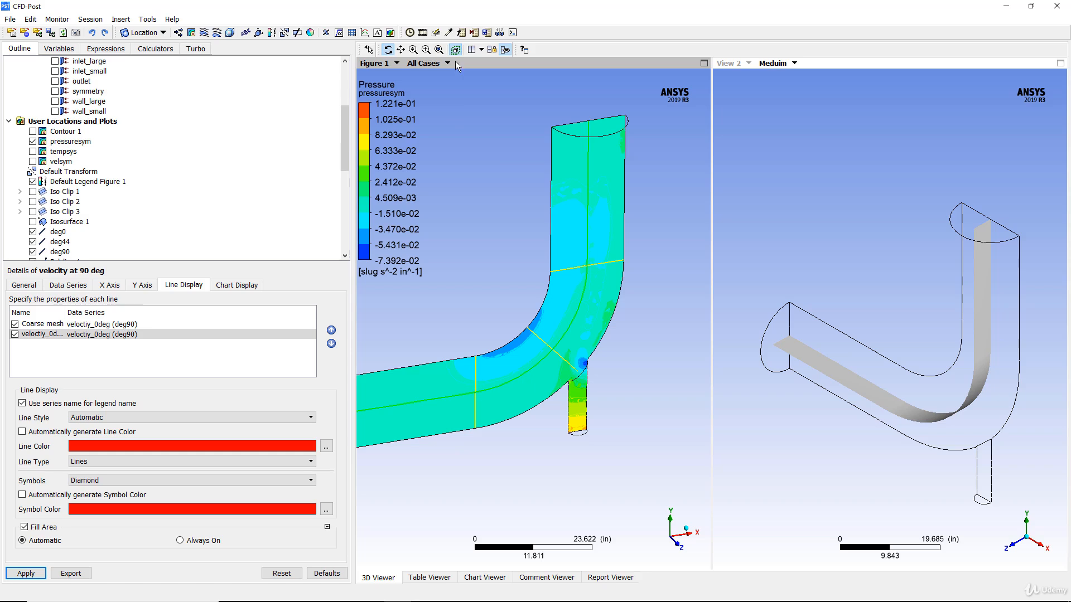
left_click(492, 51)
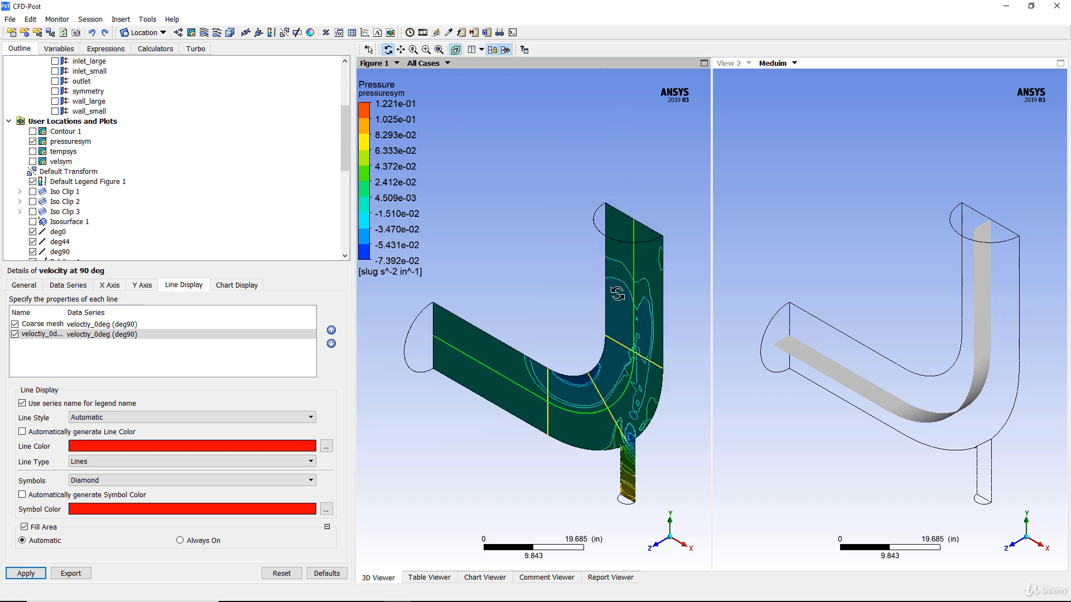
In View 2 with the Meduim case, display the pressuresym contour and hide the imported STL surface
left_click(834, 251)
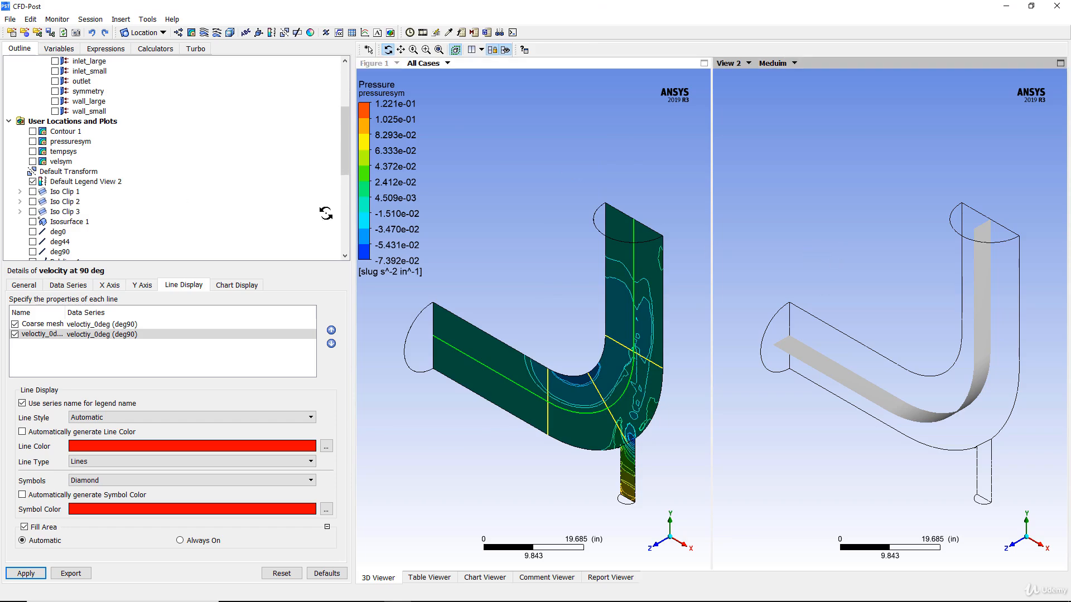
left_click(33, 142)
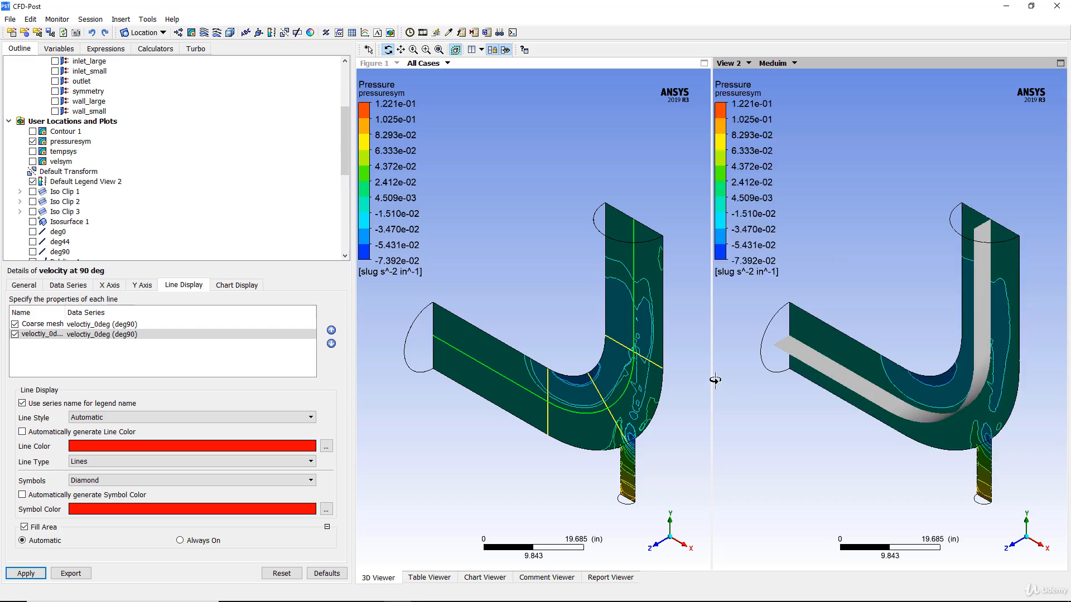
scroll(42, 189, "down", 1)
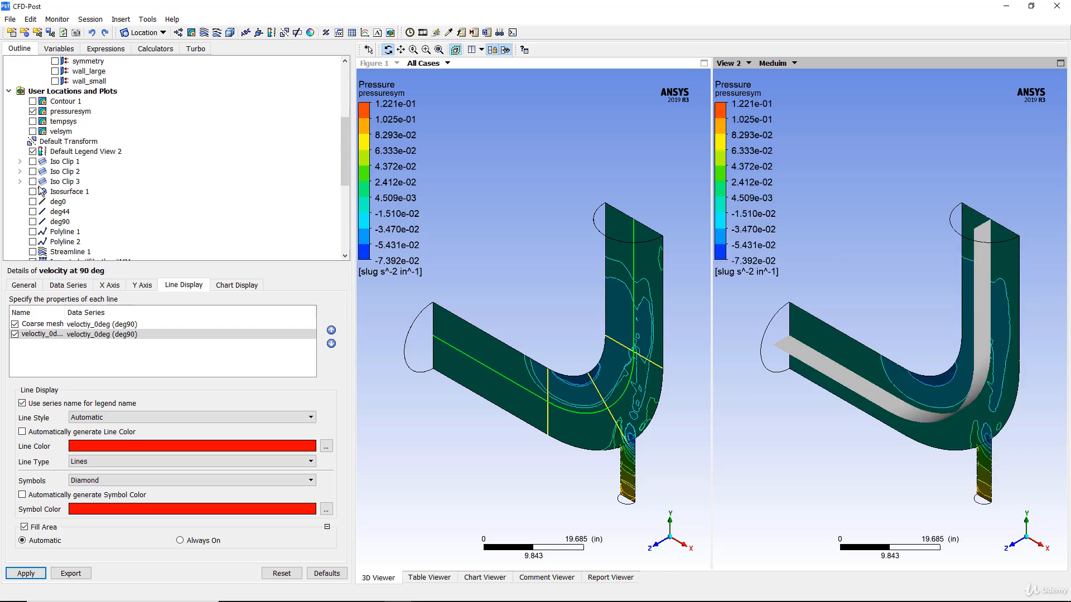
scroll(31, 198, "down", 1)
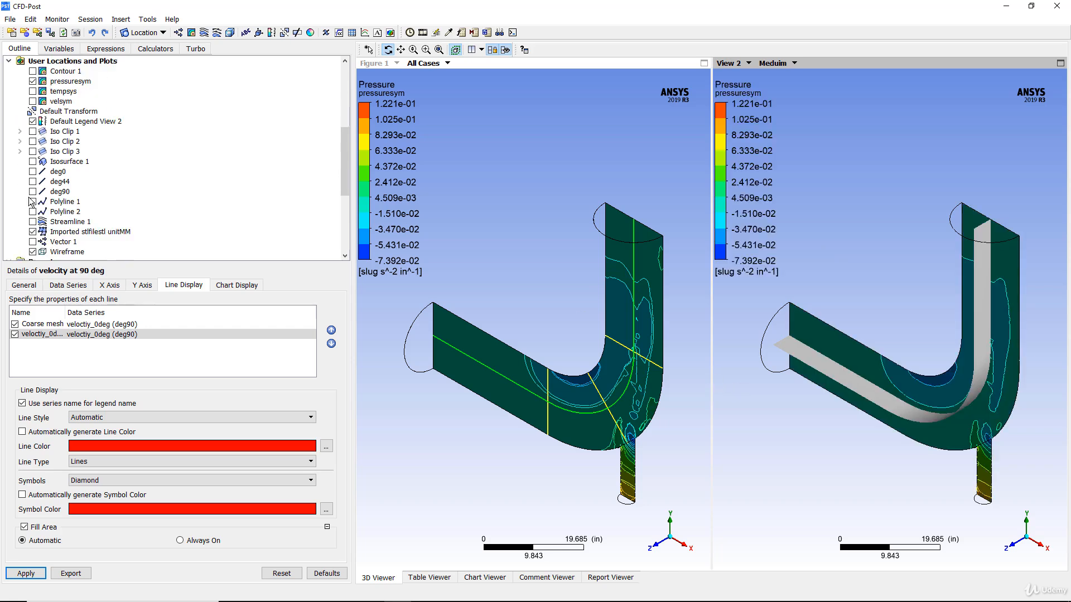
left_click(32, 232)
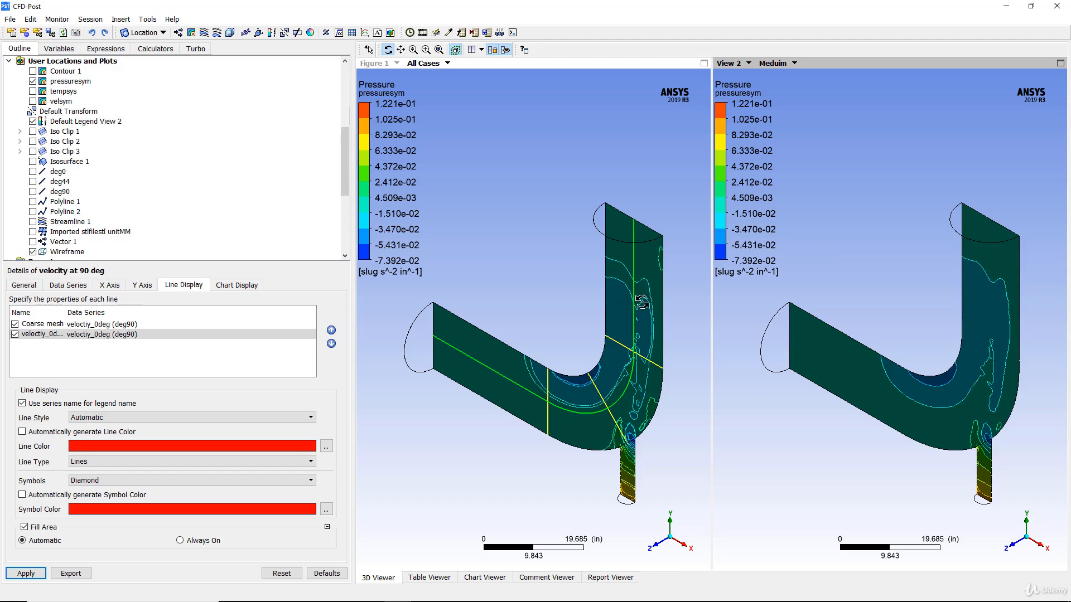
Orbit the synchronised views to compare the pressure contours on the symmetry plane of the elbow
left_click(604, 310)
left_click_drag(590, 287, 531, 154)
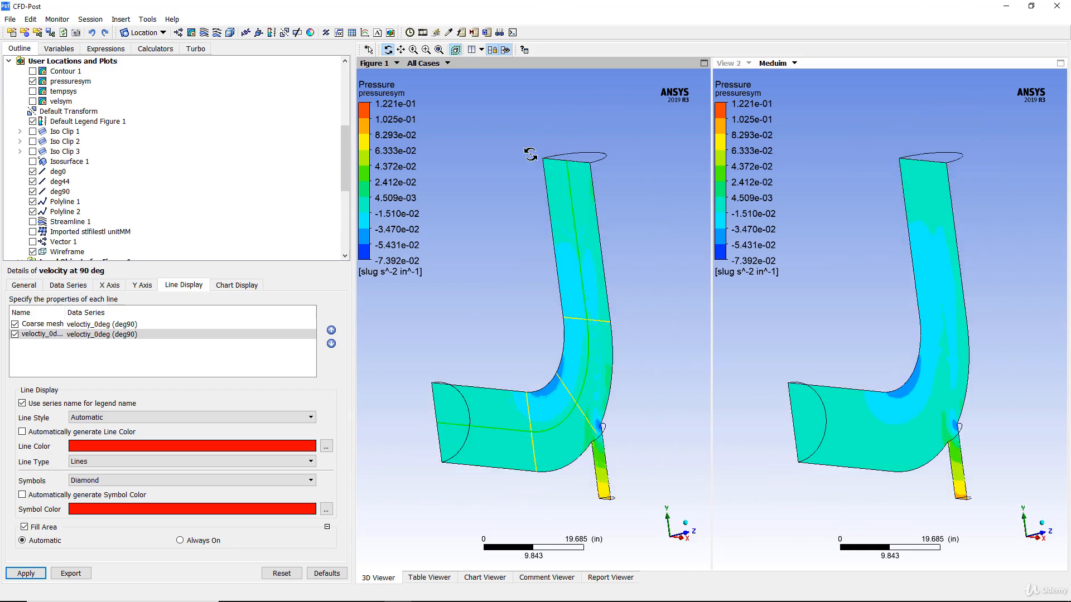
left_click(494, 52)
left_click_drag(536, 296, 482, 275)
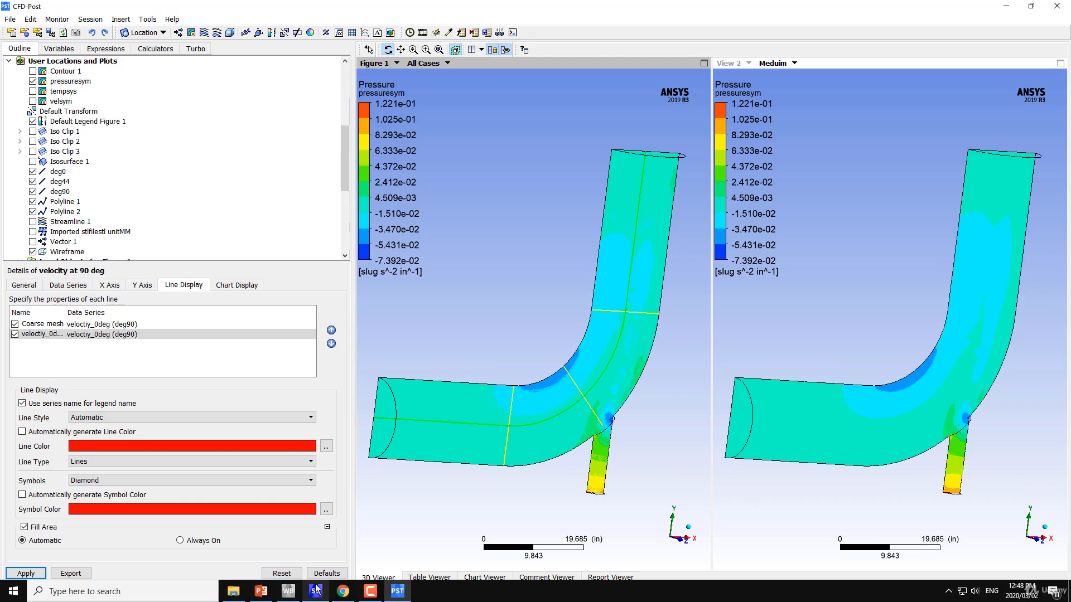
Switch to Workbench and link the Solution cells of the Fine and Copy of Fine Fluent systems to the Results cell
left_click(289, 594)
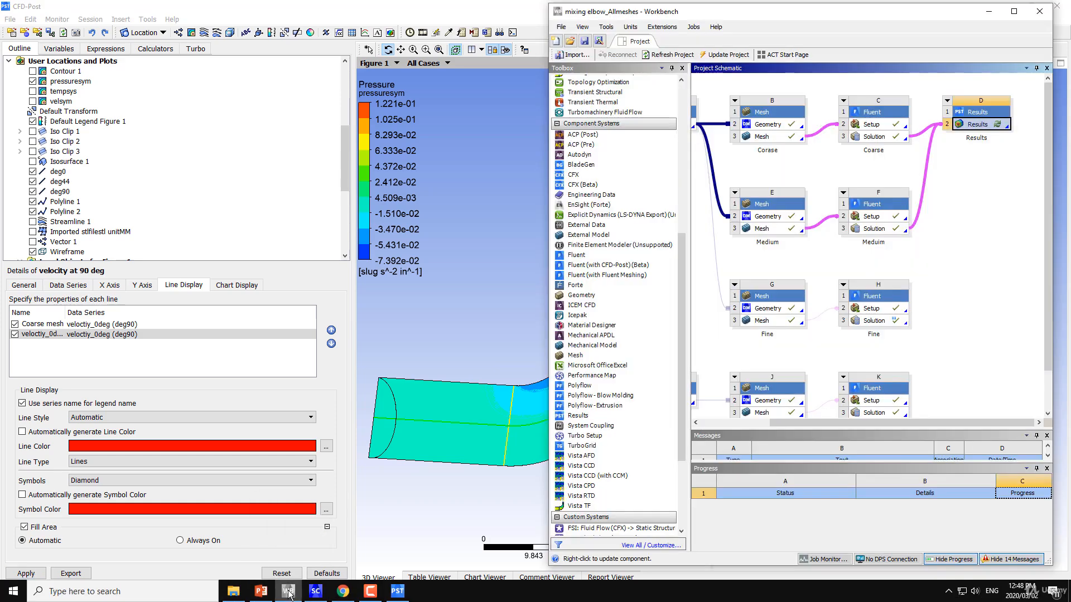
left_click_drag(971, 154, 977, 125)
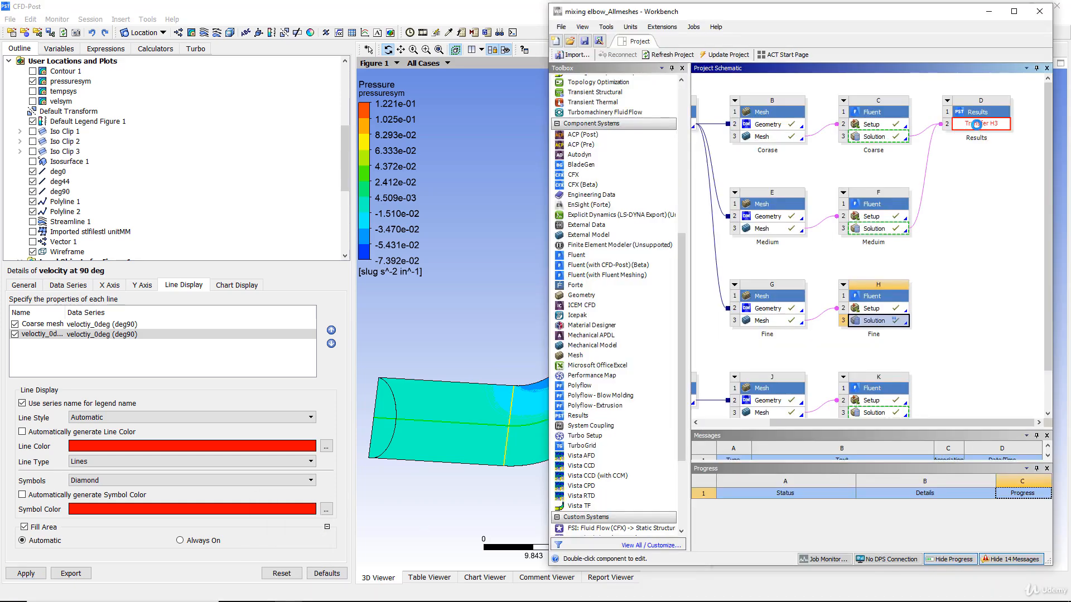
left_click(888, 381)
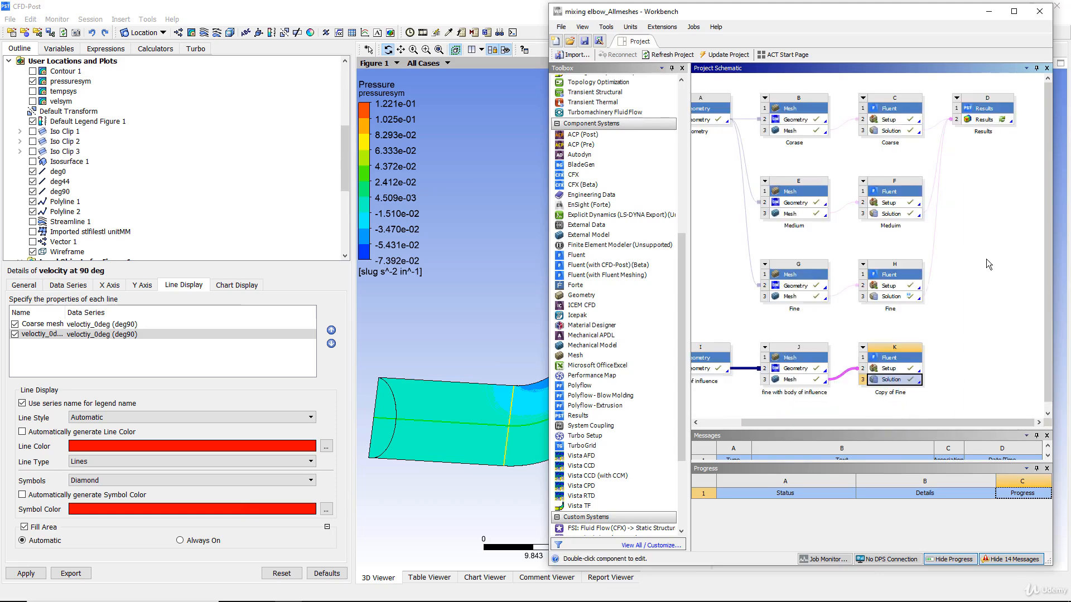
left_click_drag(891, 385, 979, 119)
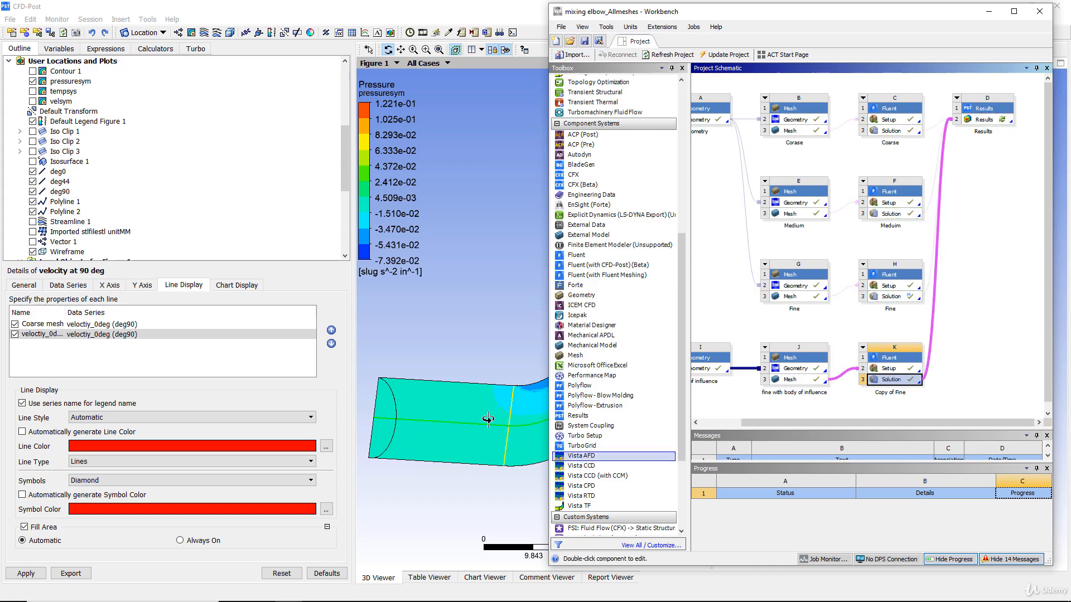
Switch back to CFD-Post, check the loaded cases, and split the 3D view into four views
left_click(438, 7)
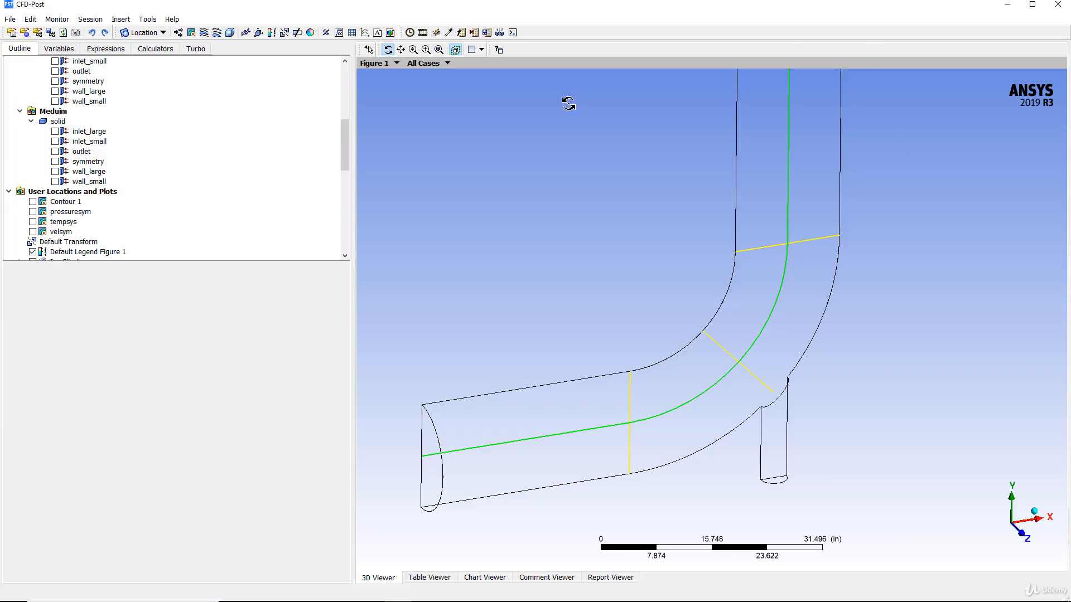
scroll(195, 153, "up", 2)
scroll(238, 174, "up", 5)
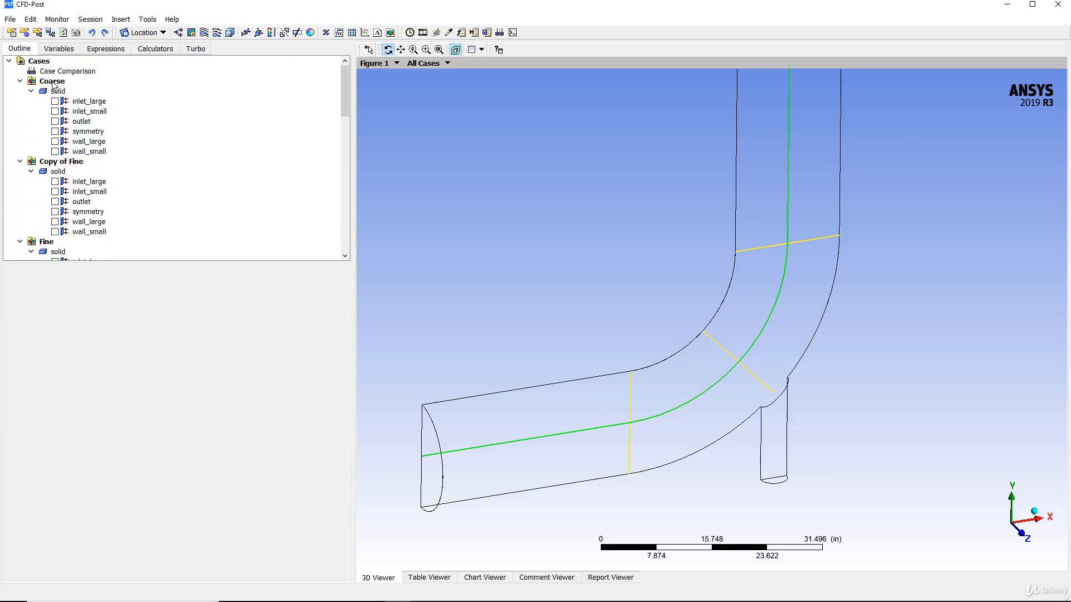
scroll(54, 84, "down", 5)
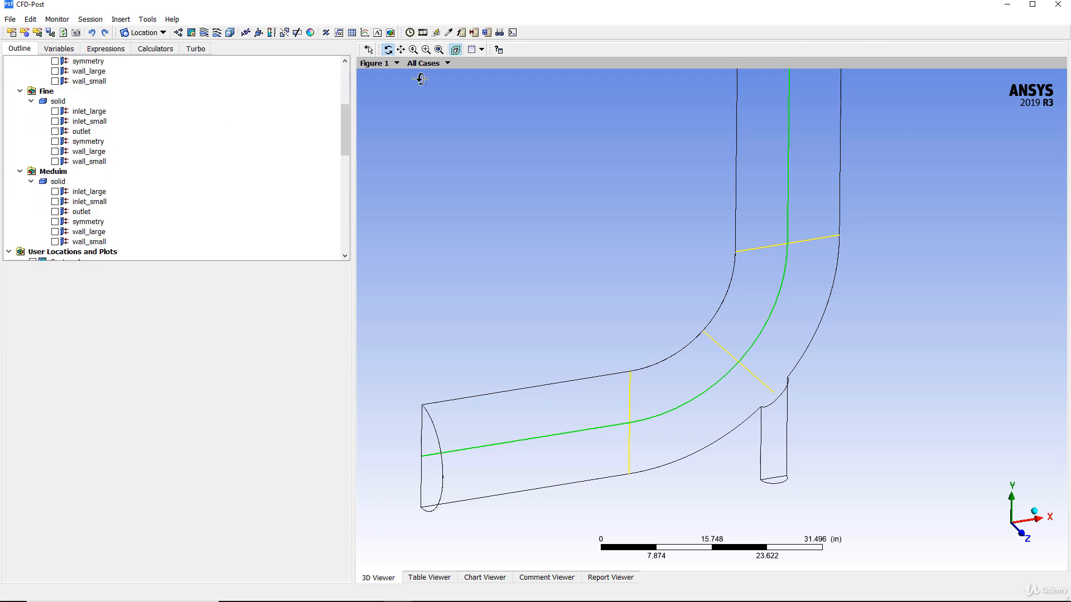
left_click(481, 50)
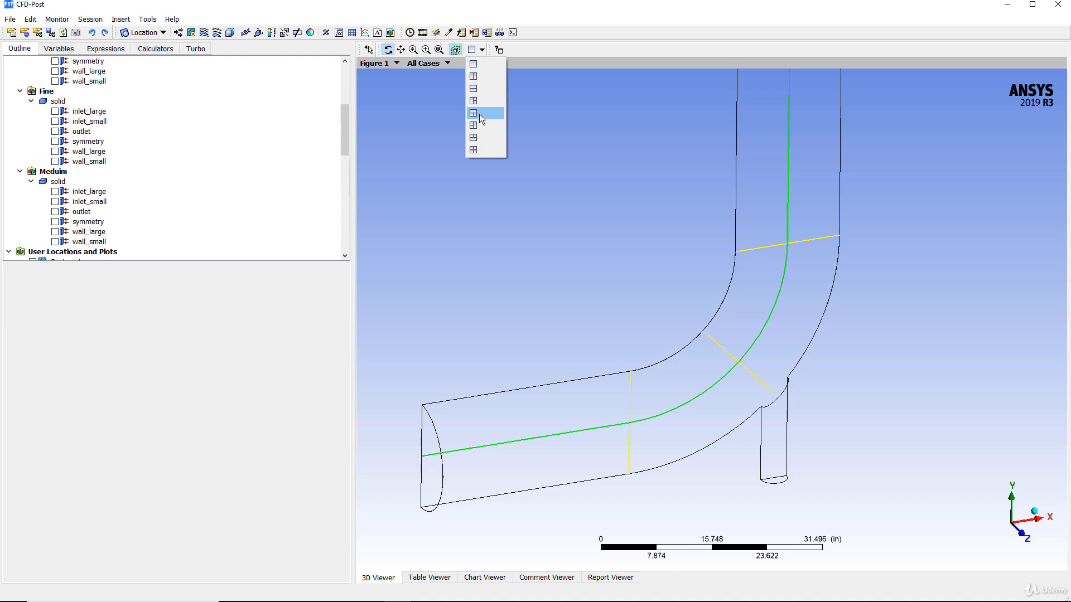
left_click(482, 147)
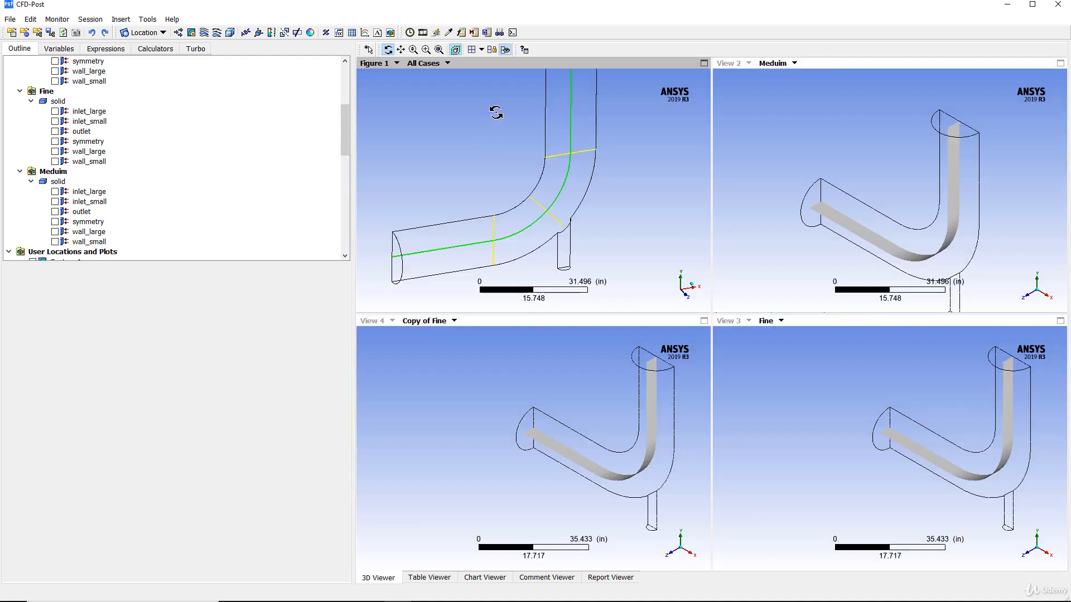
Display the velsym contour in Figure 1 and synchronise the cameras of the four views
scroll(50, 153, "down", 5)
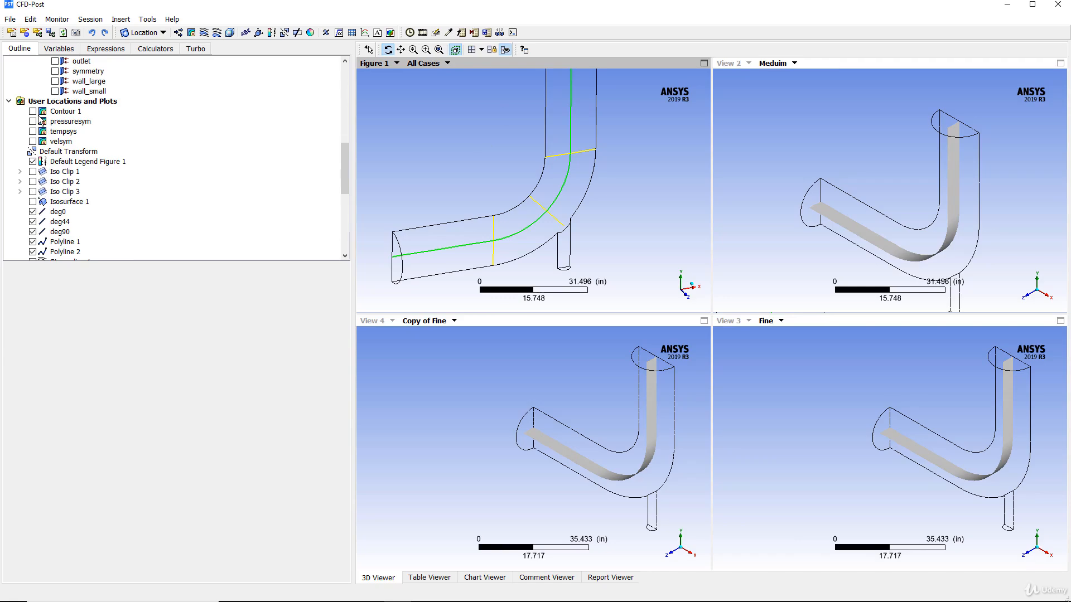
left_click(32, 141)
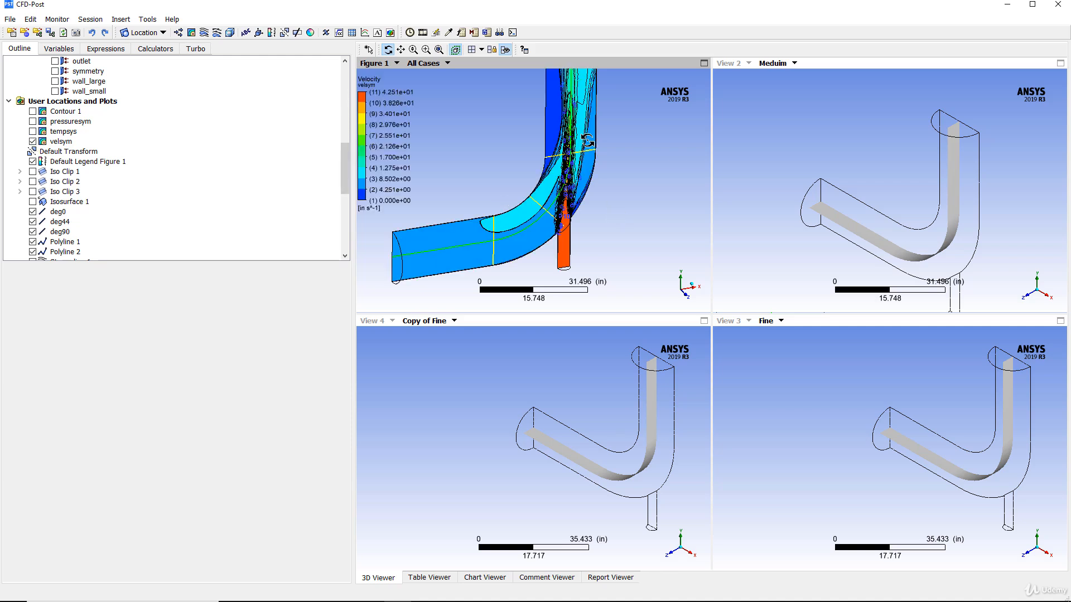
left_click(491, 49)
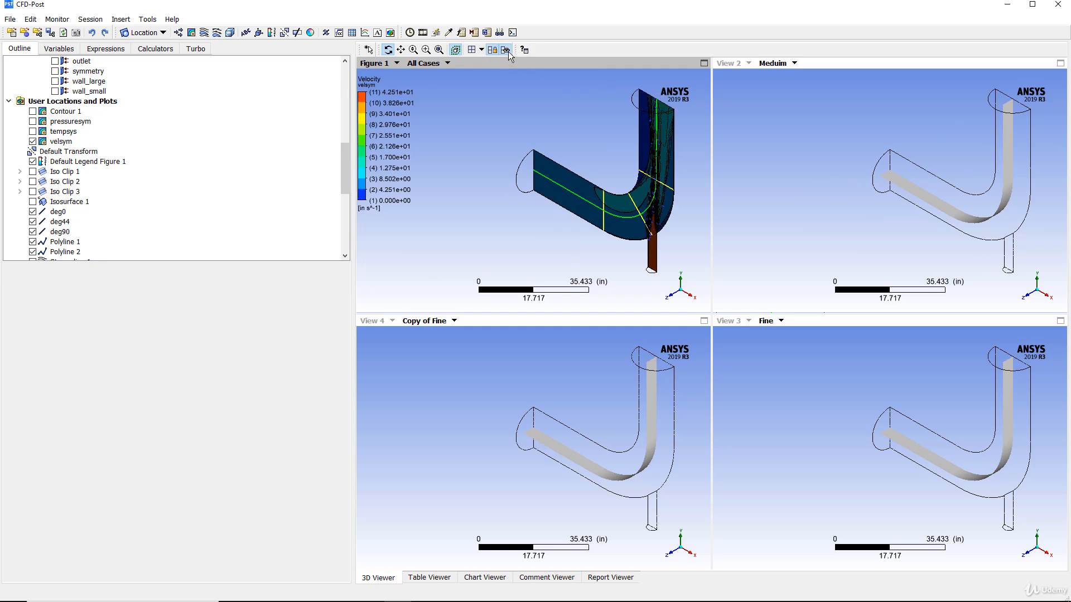
Assign the Coarse case to Figure 1, Fine to View 4 and Copy of Fine to View 3
left_click(762, 152)
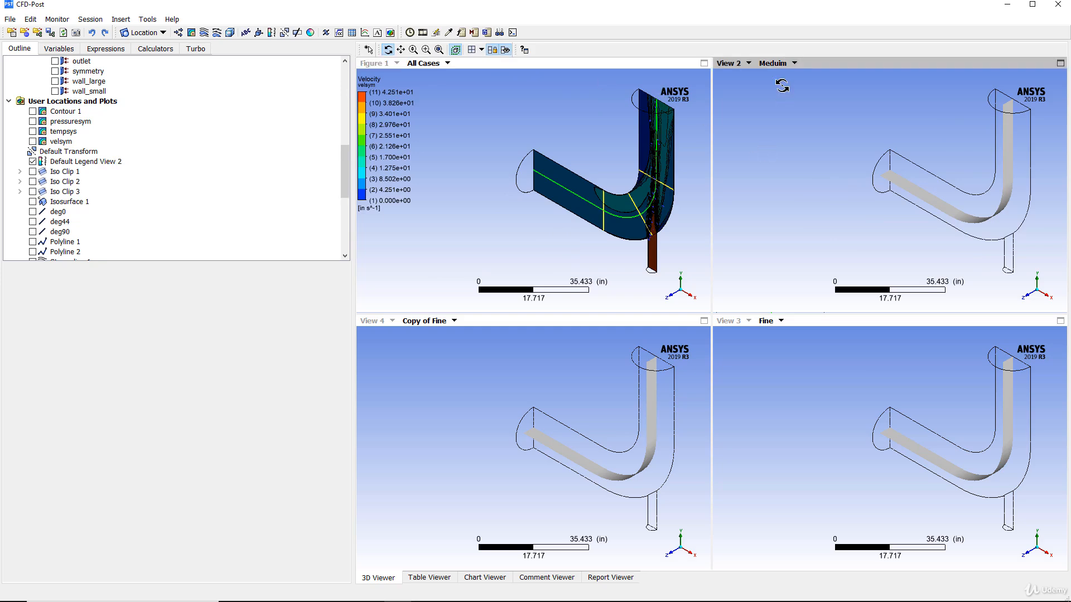
left_click(449, 65)
left_click(443, 88)
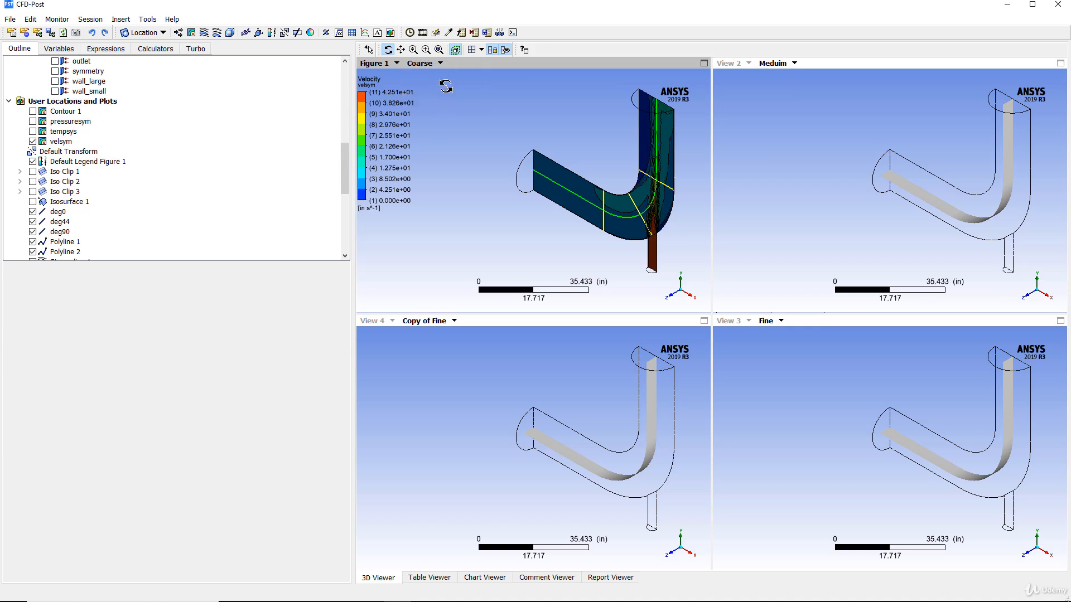
left_click(780, 66)
left_click(451, 324)
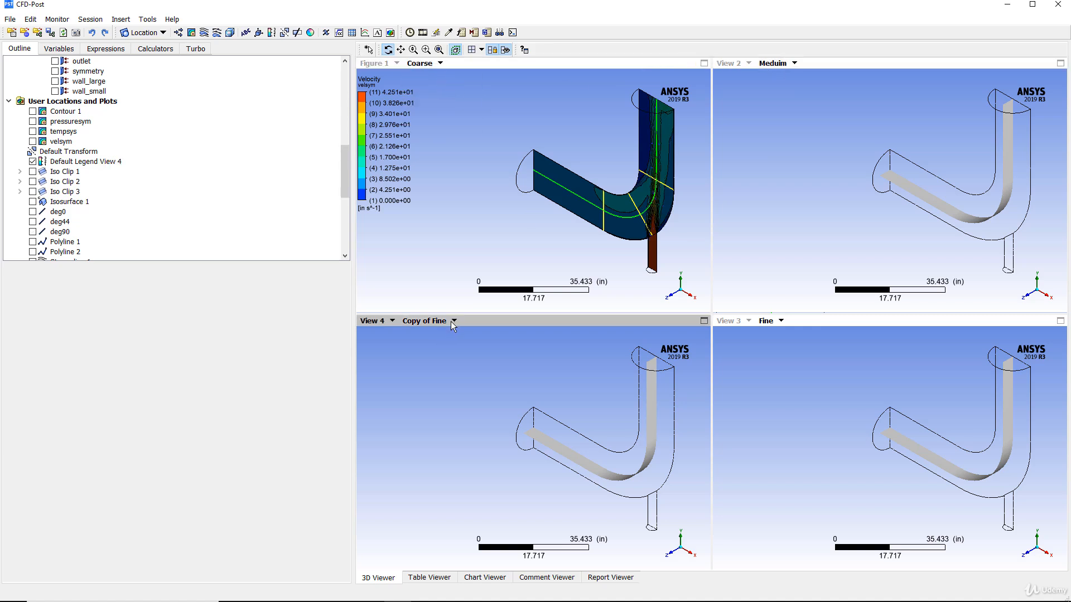
left_click(454, 322)
left_click(461, 368)
left_click(781, 322)
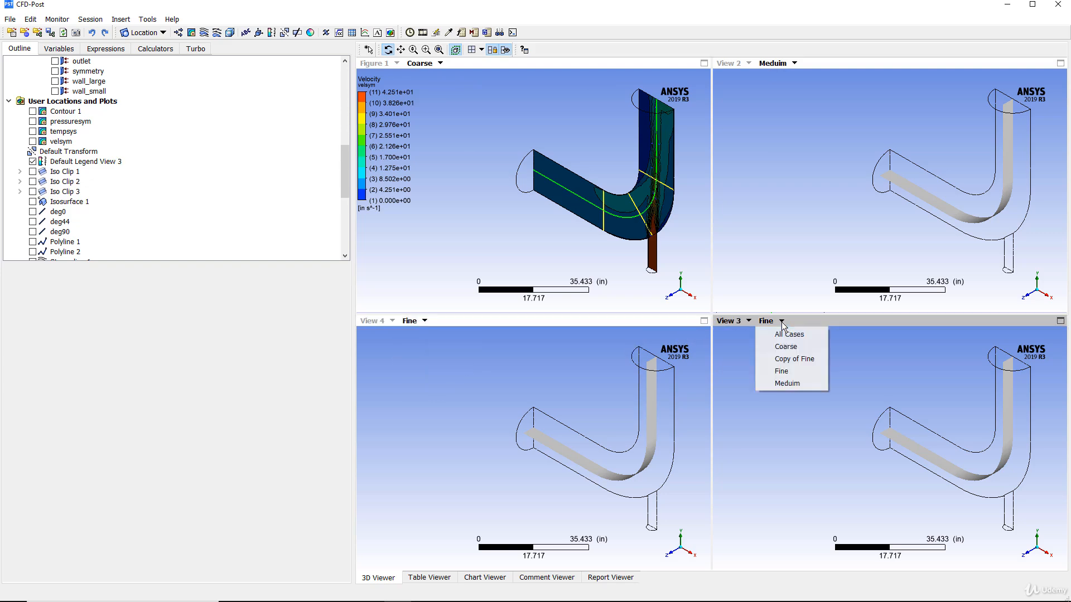
left_click(793, 358)
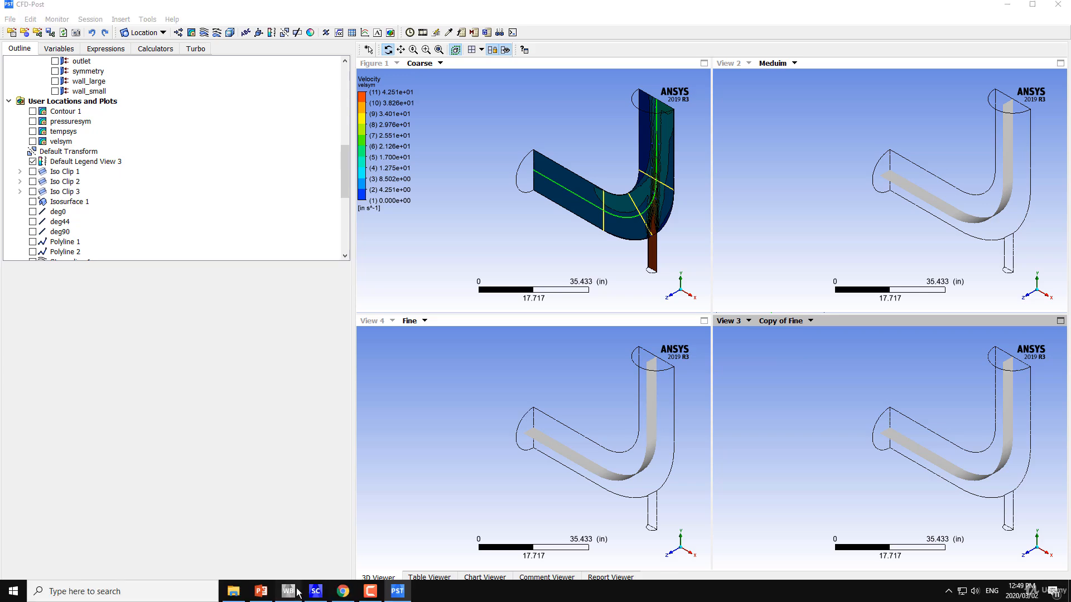
Switch to Workbench, rename the Copy of Fine Fluent system as "Very fine mesh", and minimise Workbench
left_click(287, 591)
left_click(895, 360)
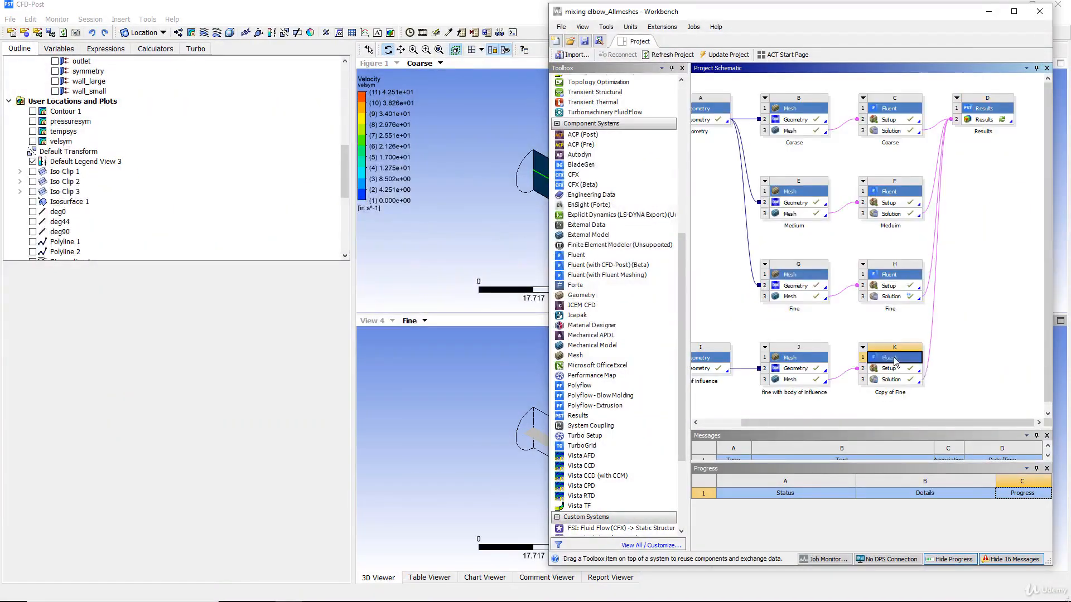
right_click(894, 361)
left_click(878, 444)
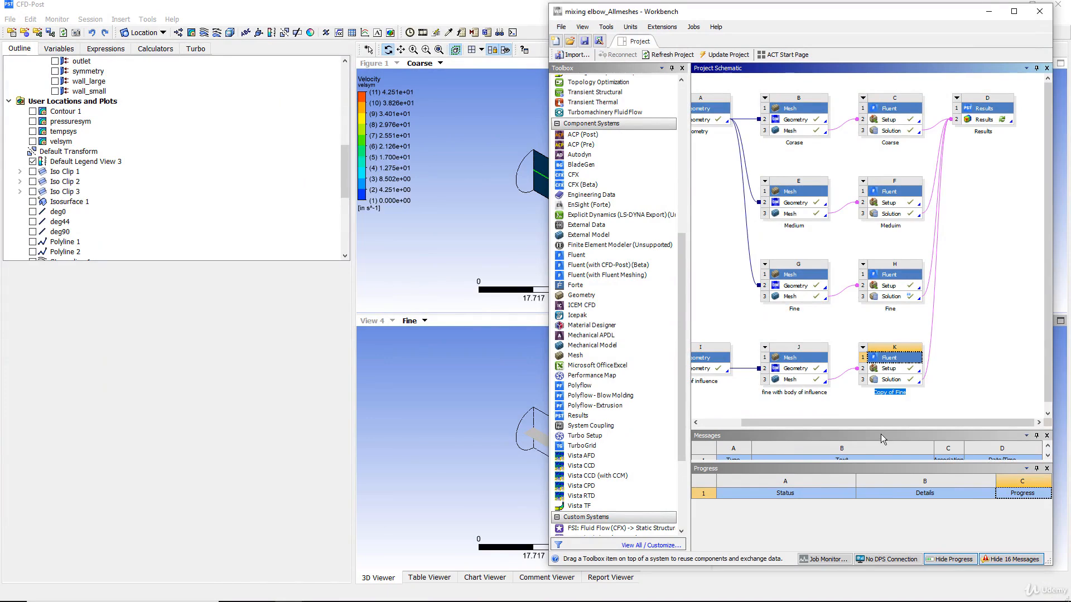
type("Very fine mesh")
key("Return")
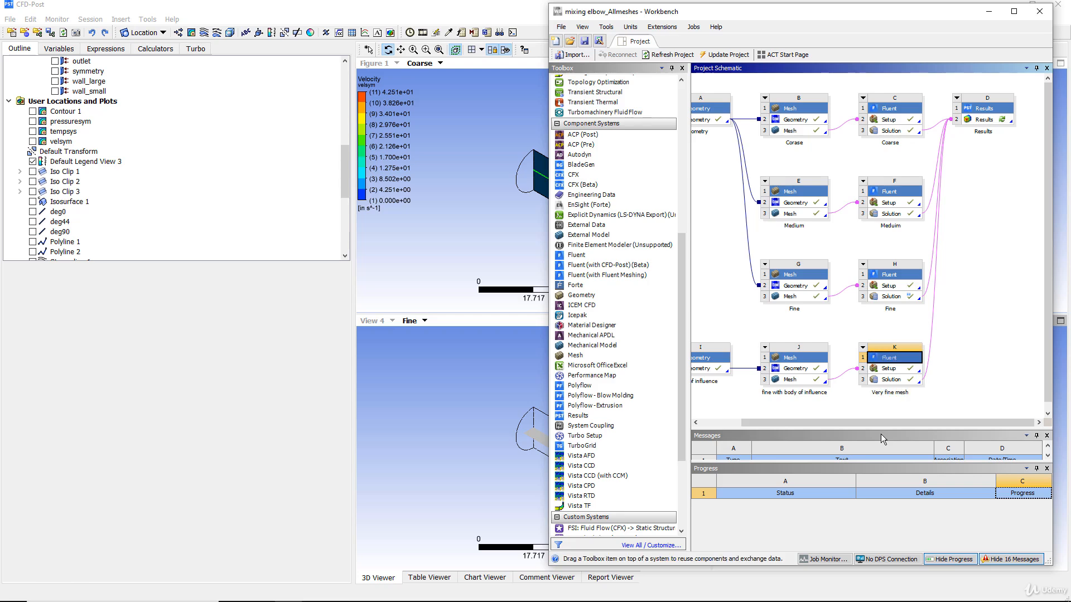
left_click(989, 11)
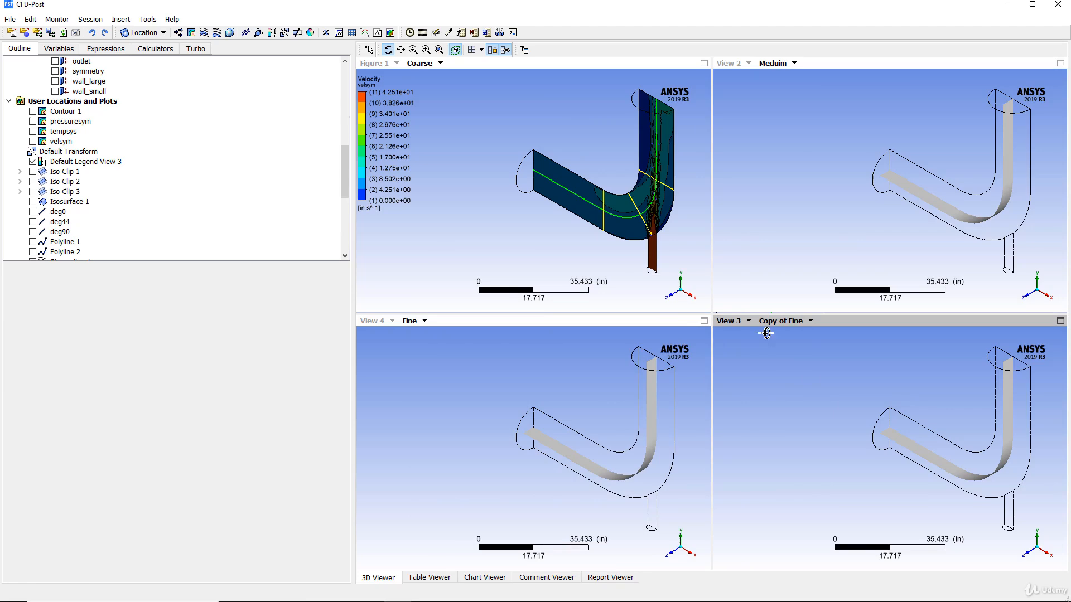
Display the velsym contour in Views 2, 3 and 4 and hide the imported STL surface there
scroll(99, 165, "down", 2)
scroll(98, 165, "up", 4)
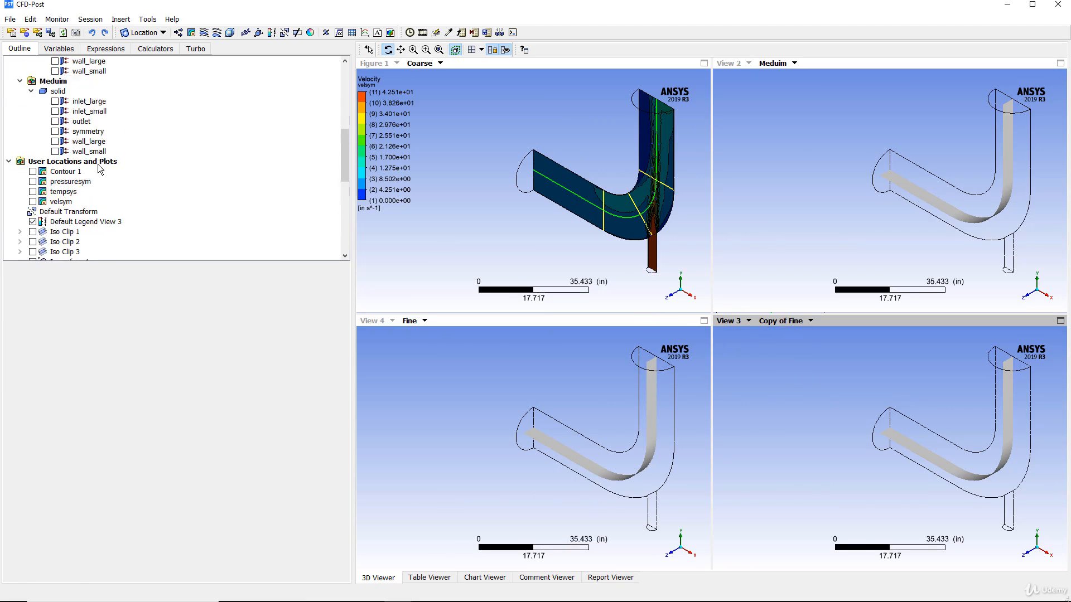
left_click(791, 233)
scroll(12, 152, "down", 2)
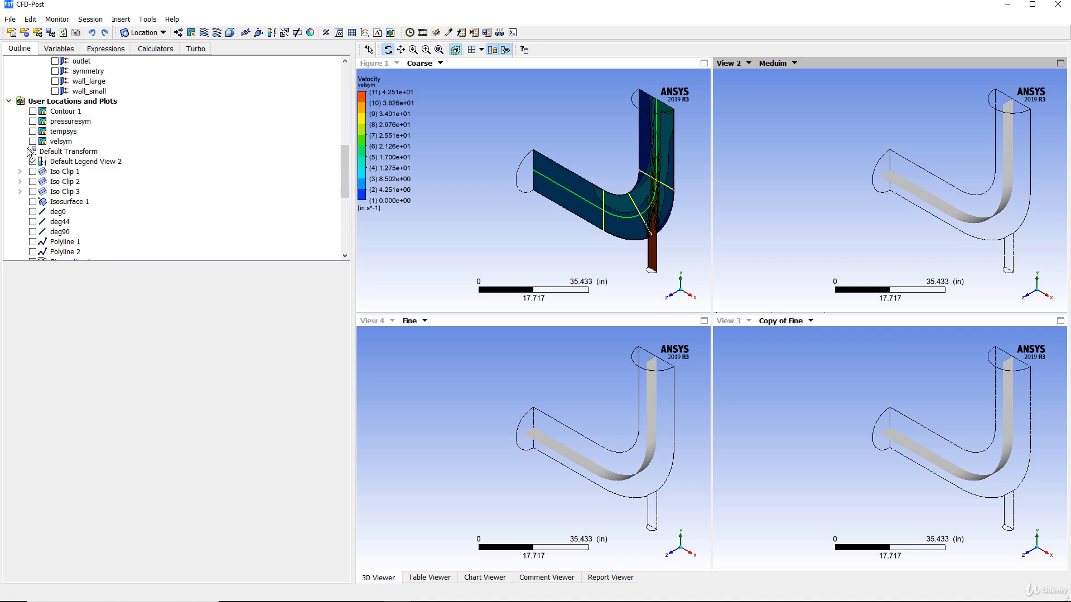
left_click(32, 142)
scroll(60, 205, "down", 2)
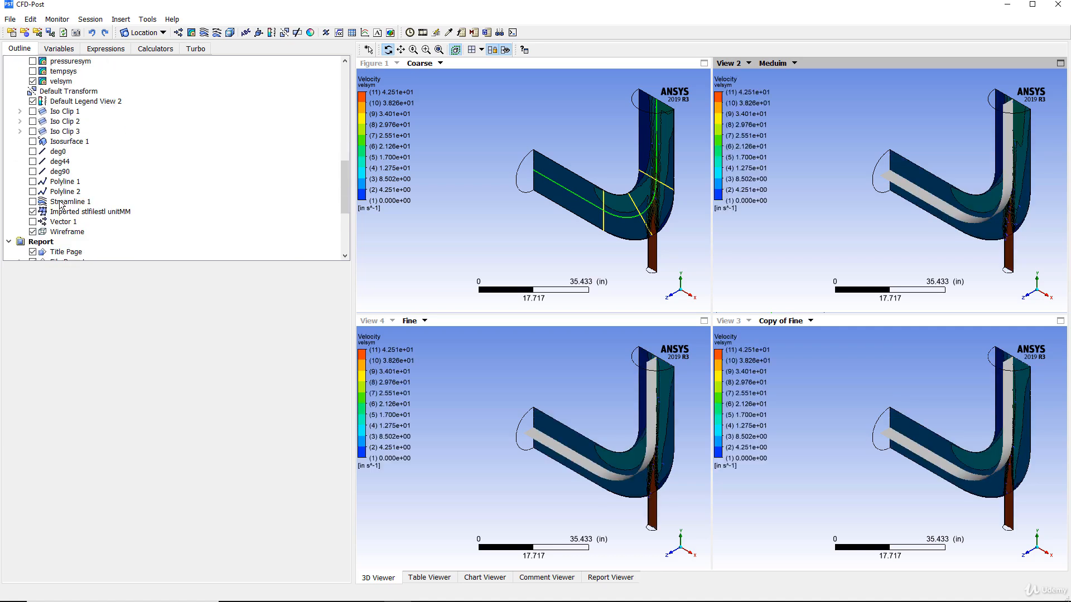
left_click(32, 212)
left_click(775, 427)
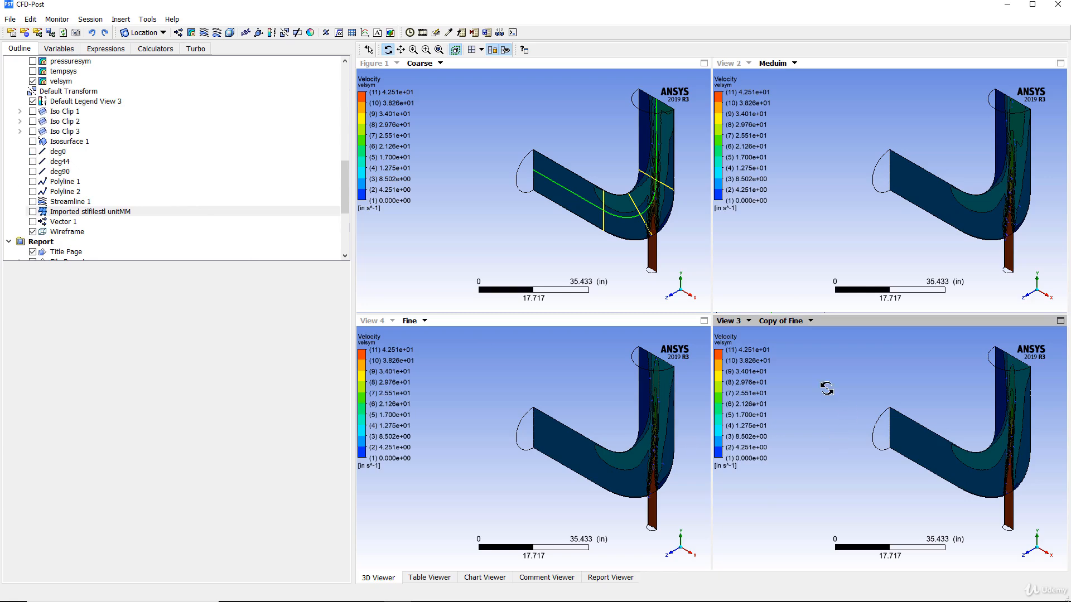
left_click(583, 374)
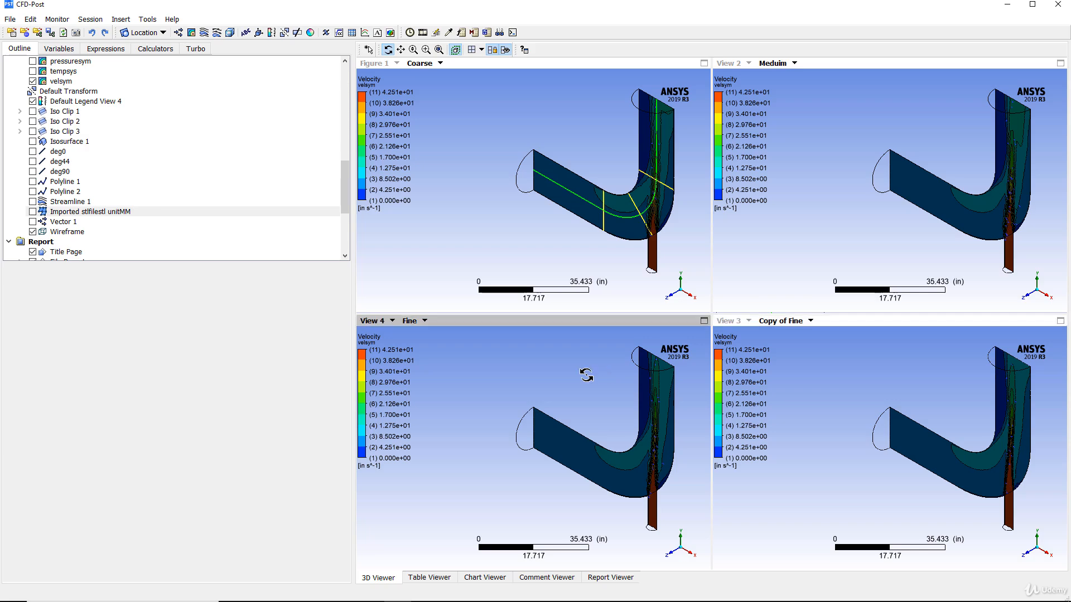
Orient the synchronised views so the velocity contours on the symmetry plane face the camera in all four cases
left_click_drag(557, 171, 595, 129)
mouse_move(590, 191)
left_mouse_down()
mouse_move(629, 202)
mouse_move(576, 182)
mouse_move(585, 180)
left_mouse_up()
middle_click_drag(585, 180, 514, 214, "ctrl")
left_click_drag(514, 214, 490, 165)
Save the four-view comparison as the PNG picture Copy of Fine.png on D:\ with a white background
right_click(493, 166)
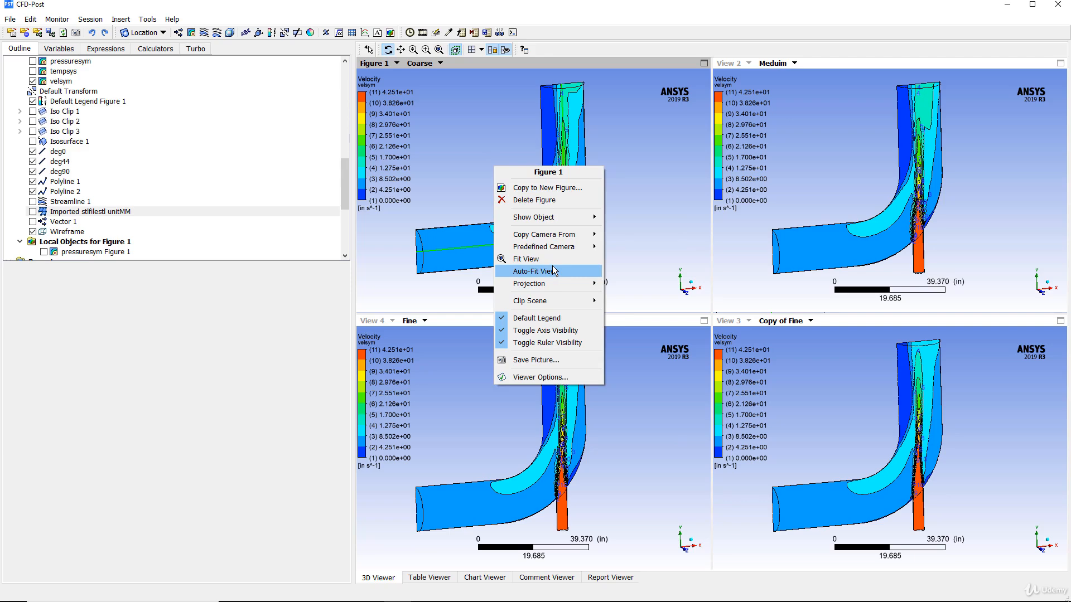
left_click(552, 362)
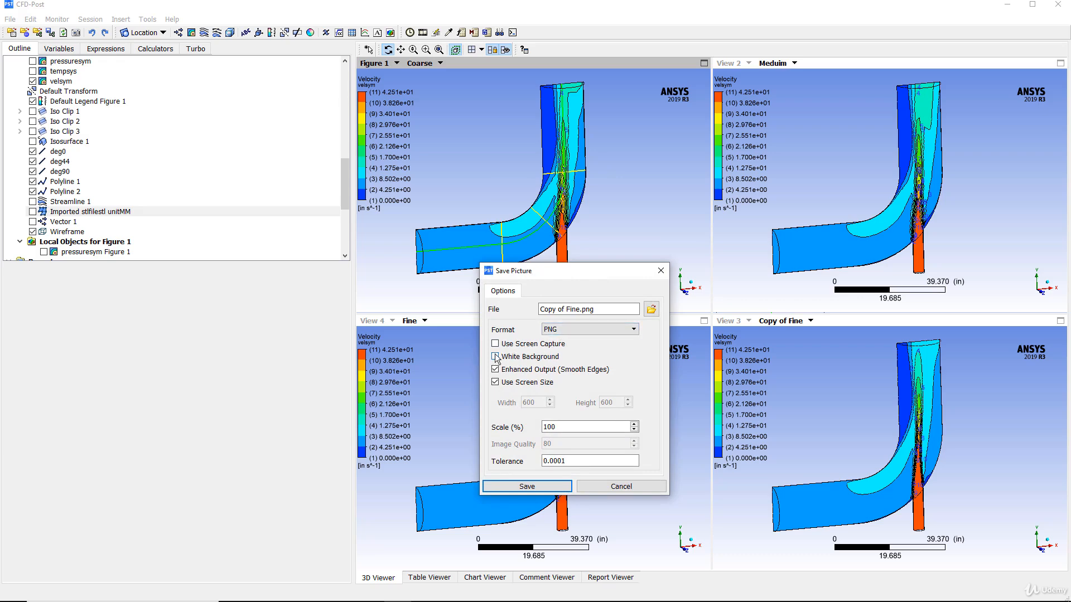
left_click(652, 310)
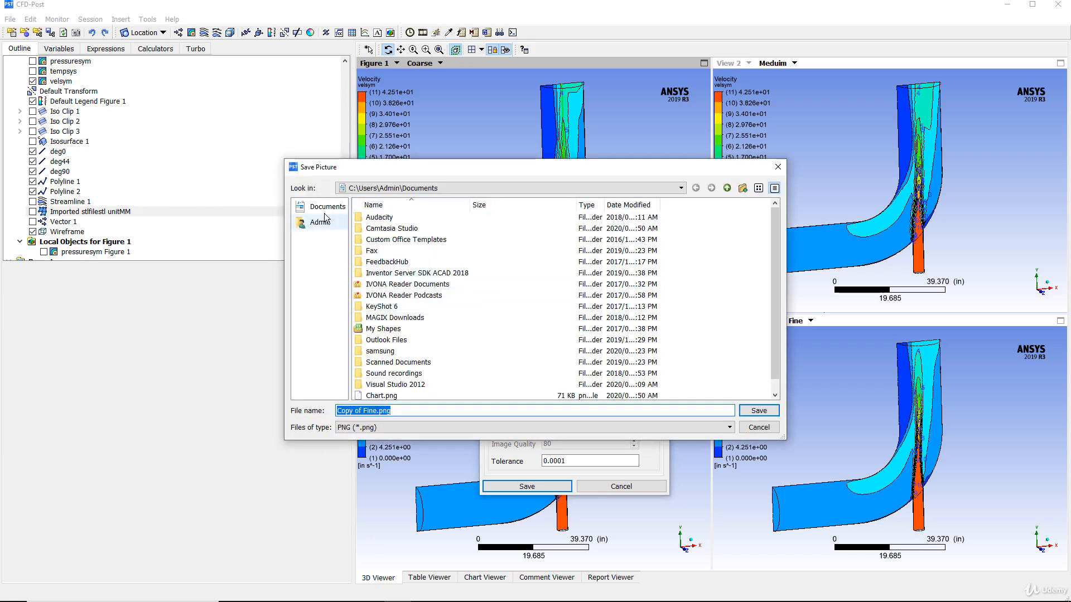
scroll(390, 313, "down", 1)
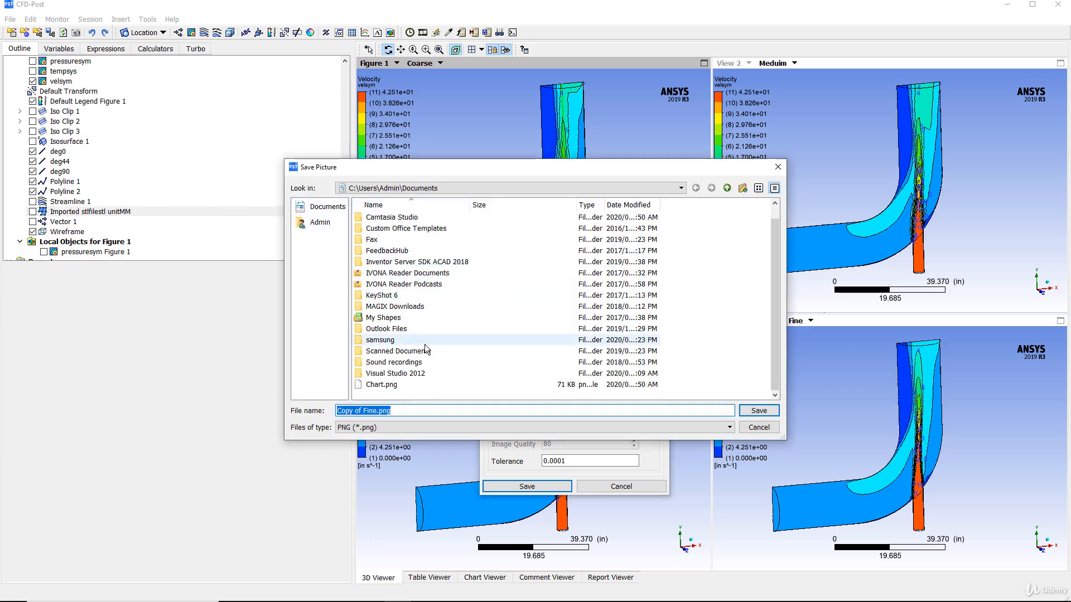
left_click(328, 208)
left_click(402, 411)
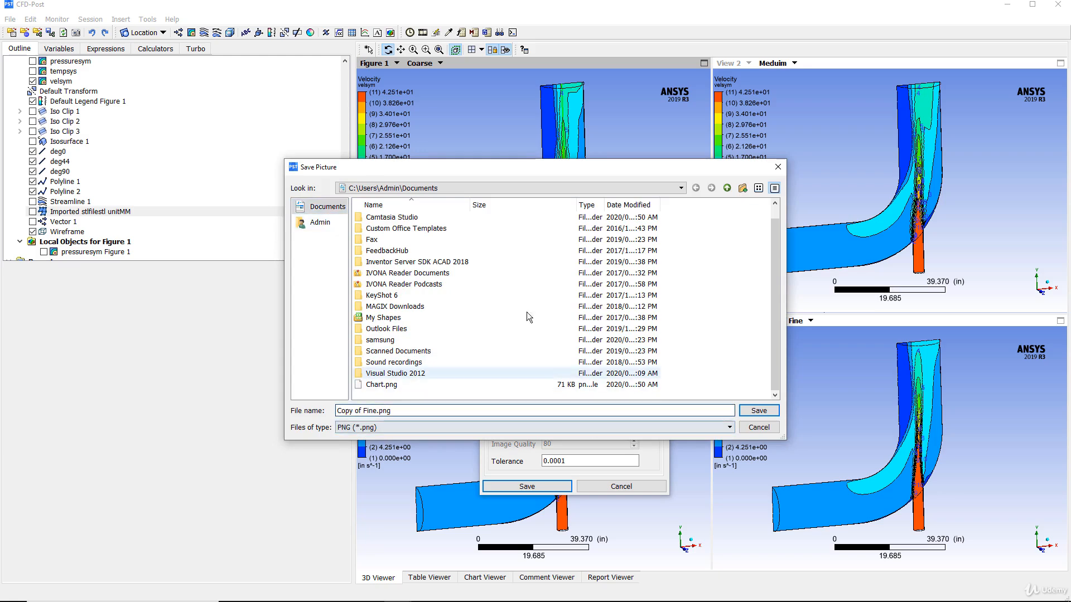
left_click(428, 188)
left_click(374, 254)
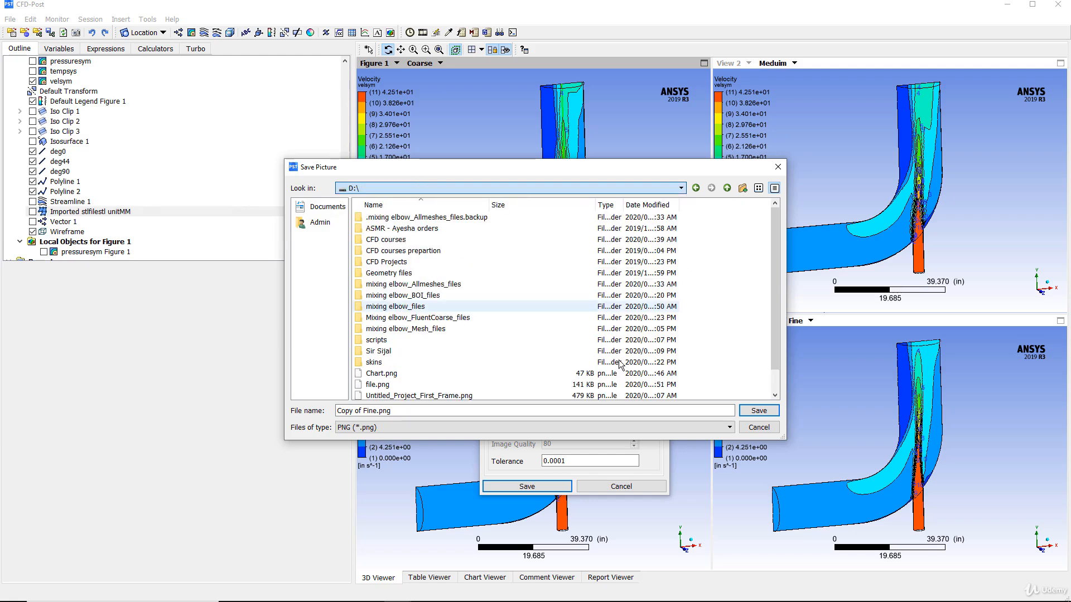
left_click(758, 411)
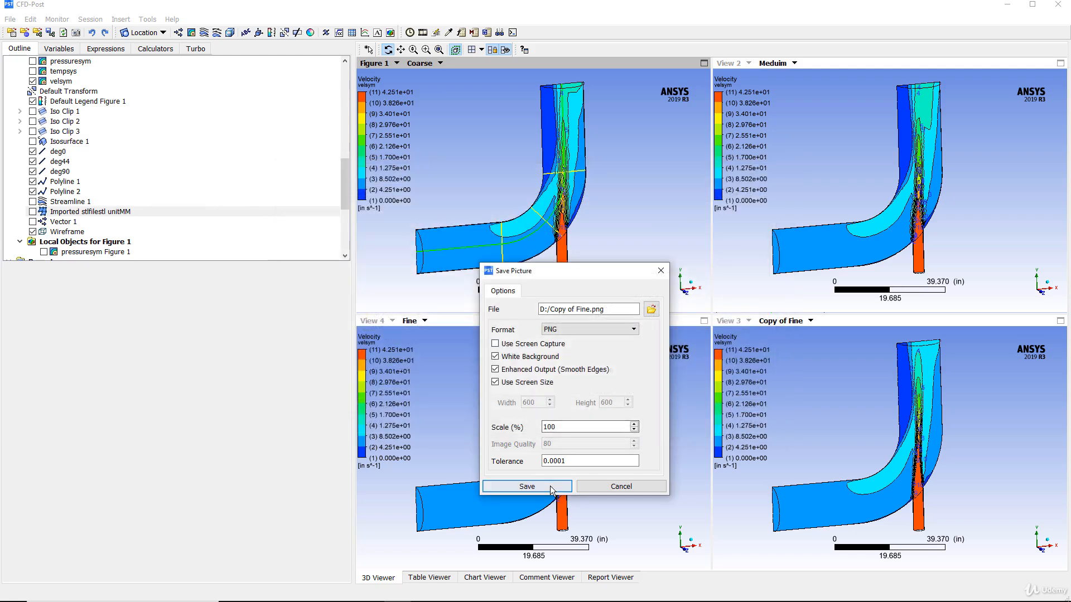
left_click(528, 486)
Switch to File Explorer, open Copy of Fine.png from Local Disk (D:) to inspect the saved contours, and close it
left_click(233, 591)
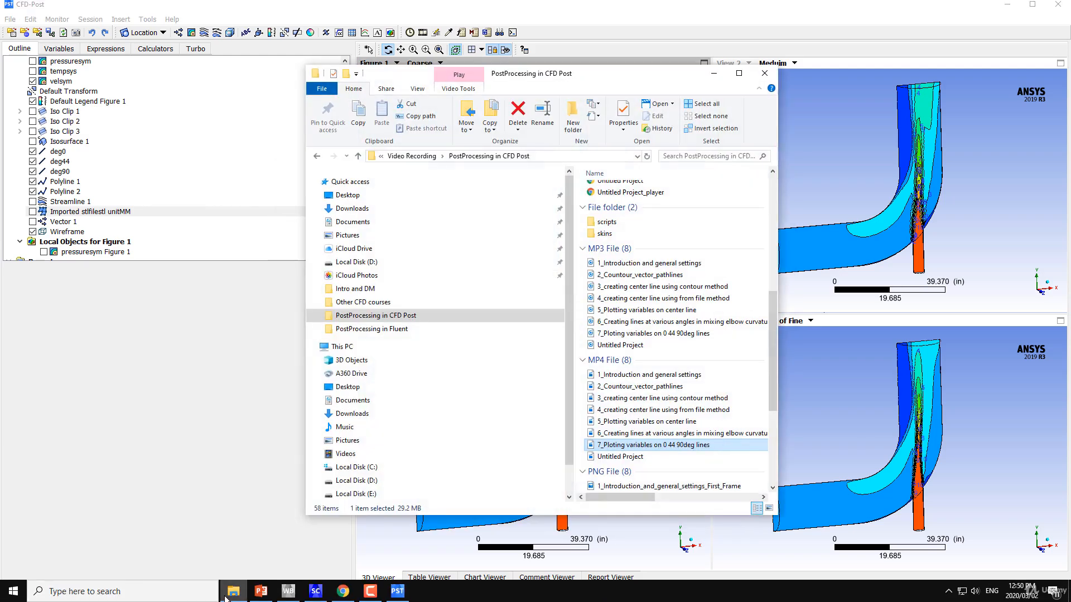
left_click(357, 481)
left_click(739, 73)
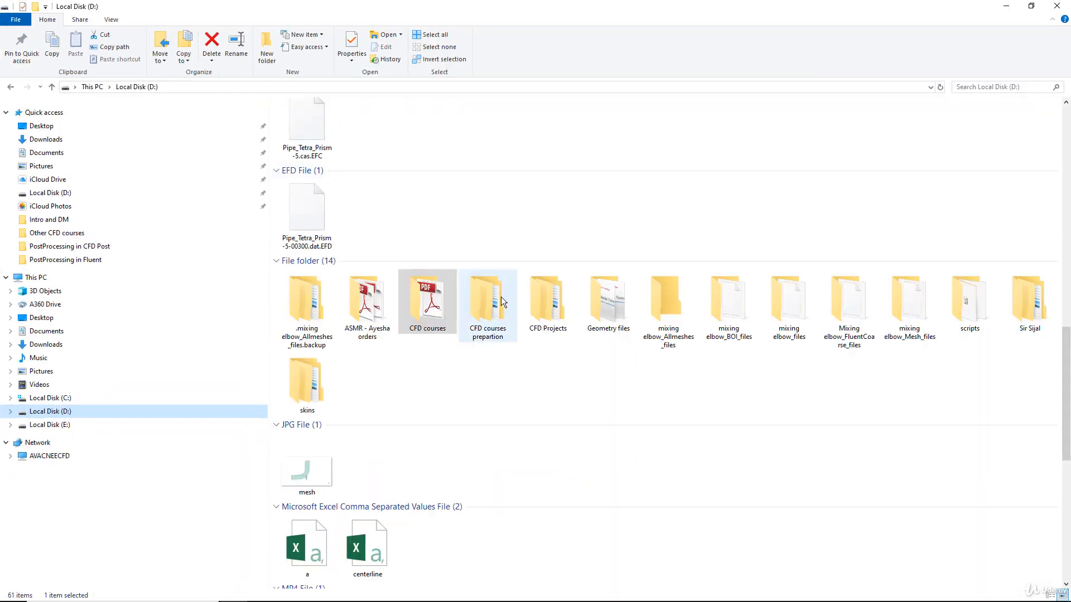
scroll(437, 364, "down", 6)
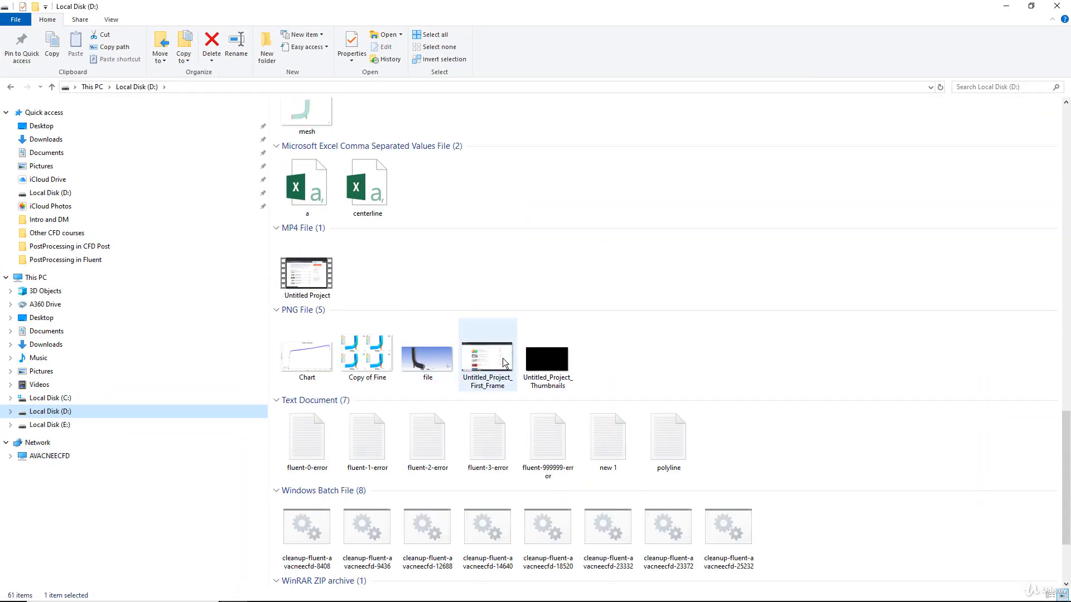
double_click(373, 356)
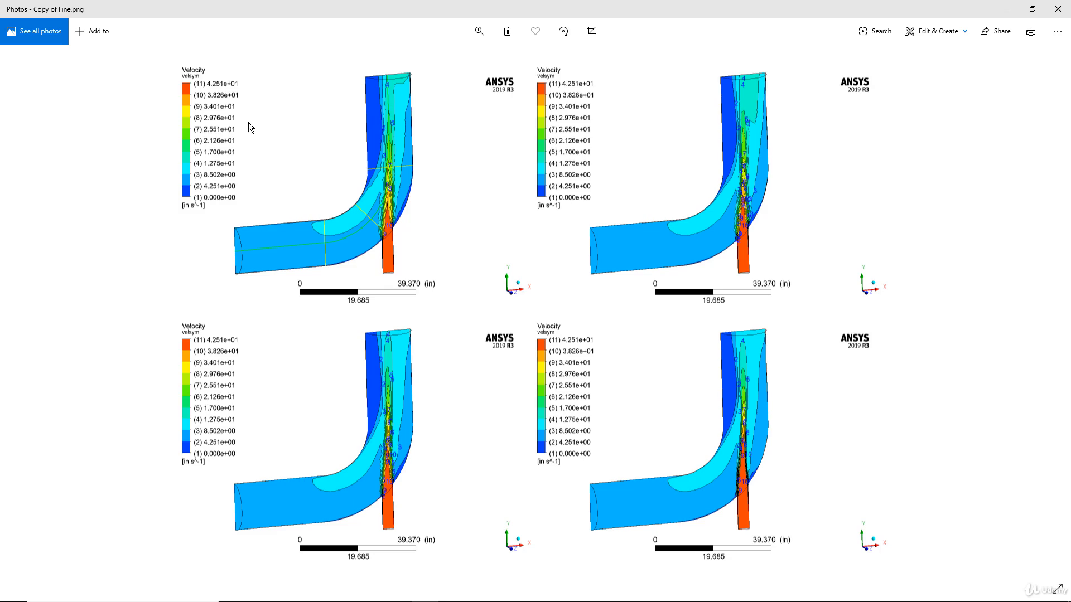
left_click(1058, 9)
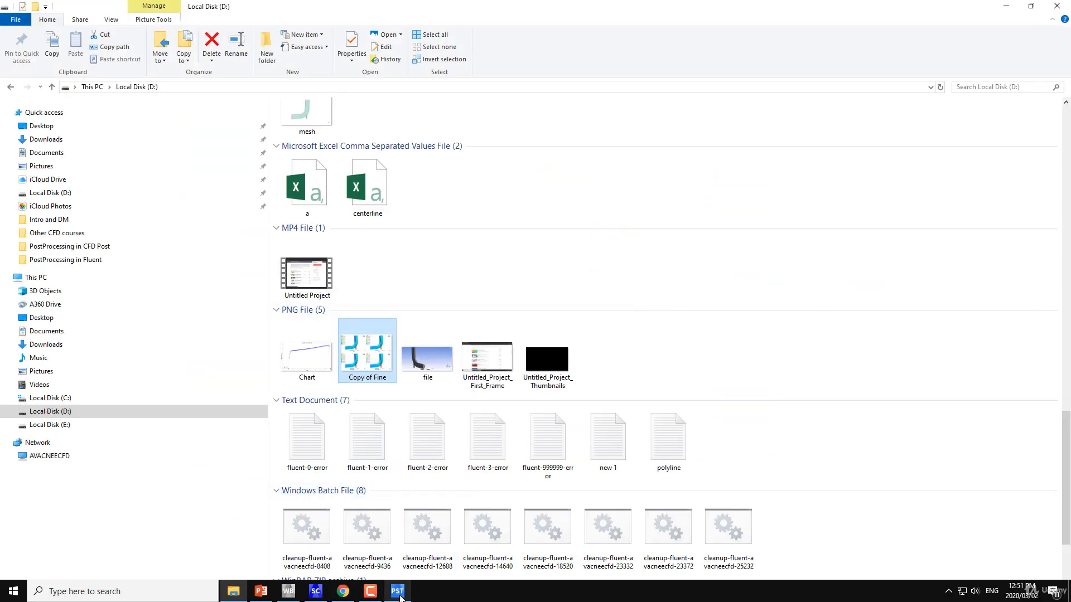
Switch back to CFD-Post and compare the mesh curves in the velocity at 0 deg and velocity at 44 deg charts
left_click(397, 598)
left_click(491, 580)
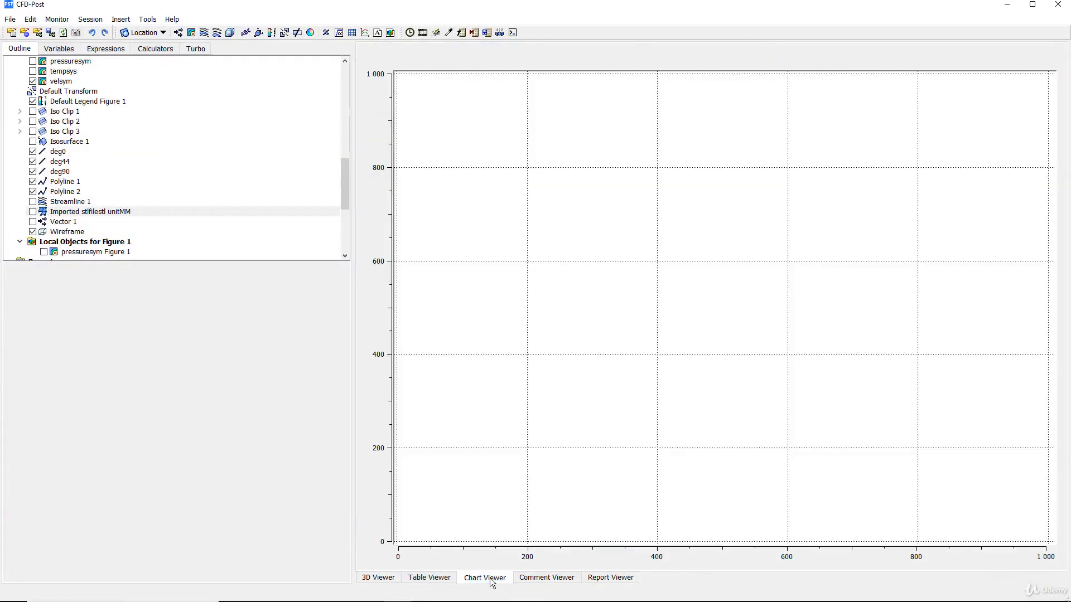
scroll(109, 209, "down", 5)
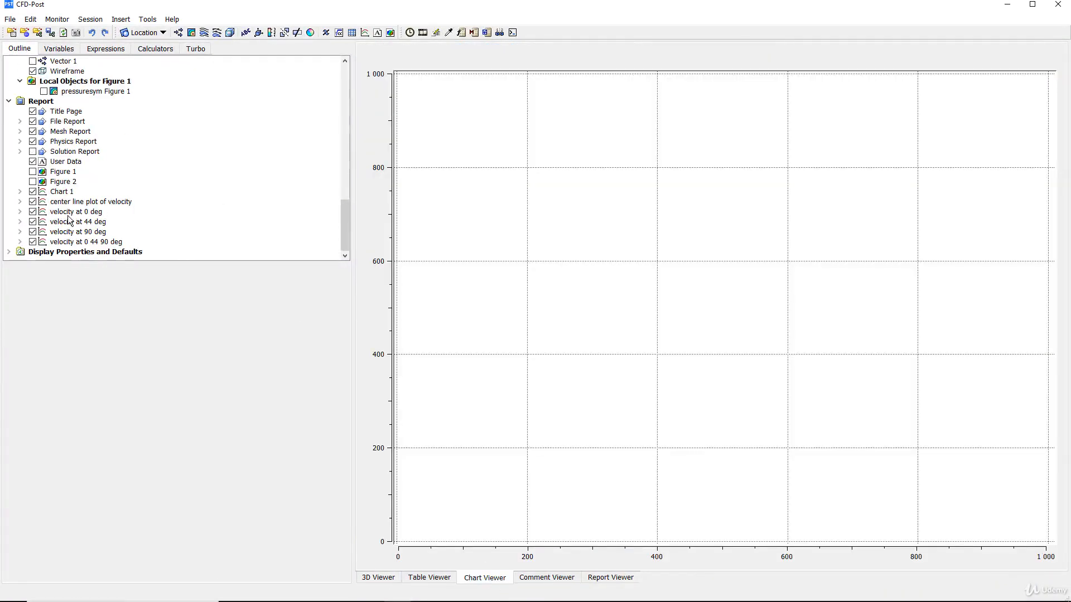
left_click(72, 214)
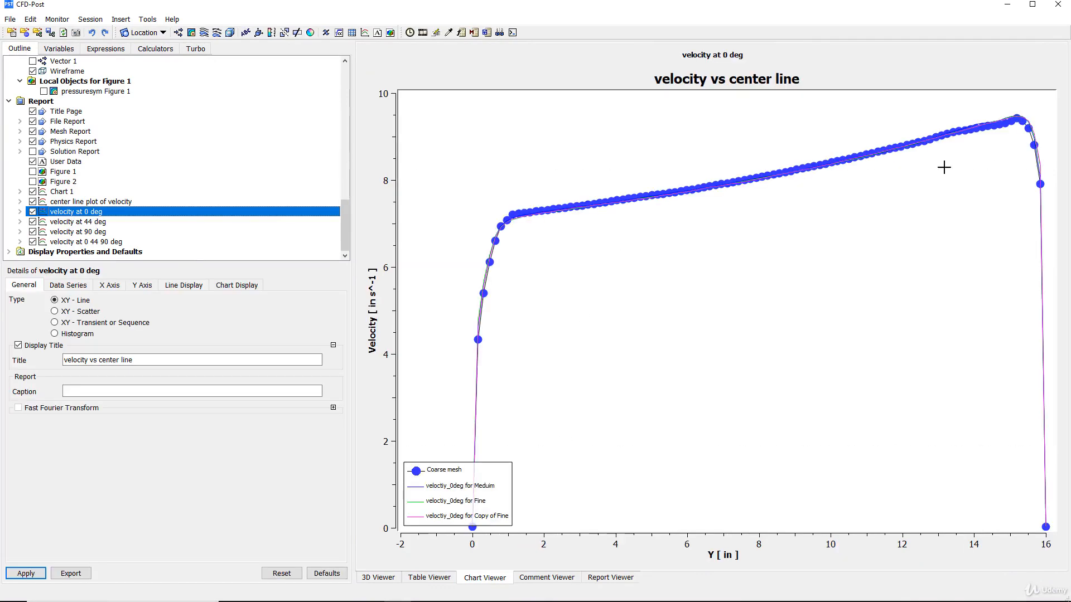
left_click(58, 223)
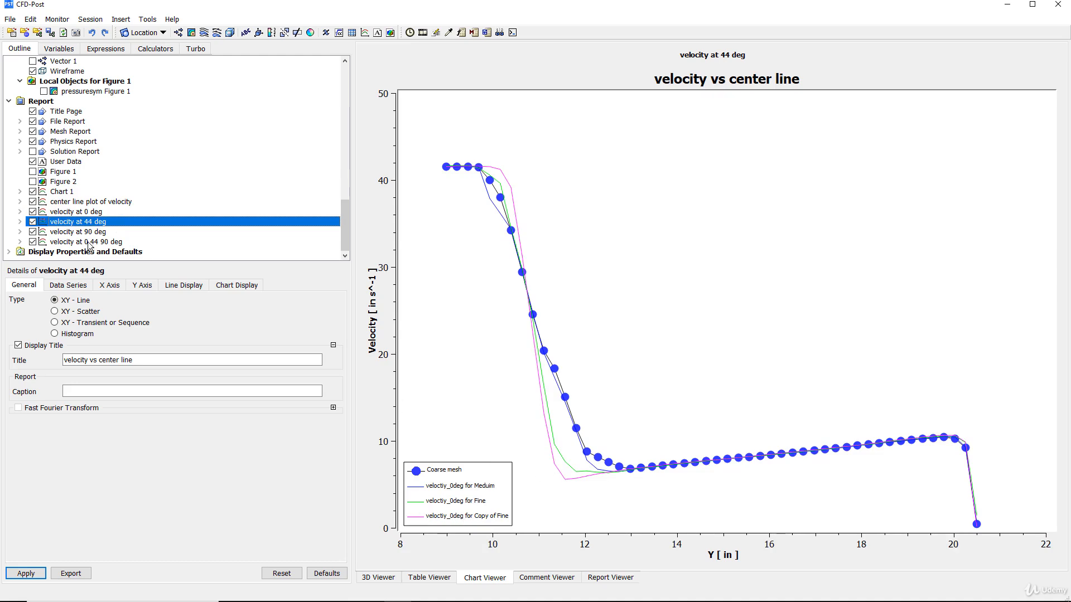
Turn off the four Series 1 lines in the velocity at 44 deg chart and apply despite the missing series location
left_click(184, 285)
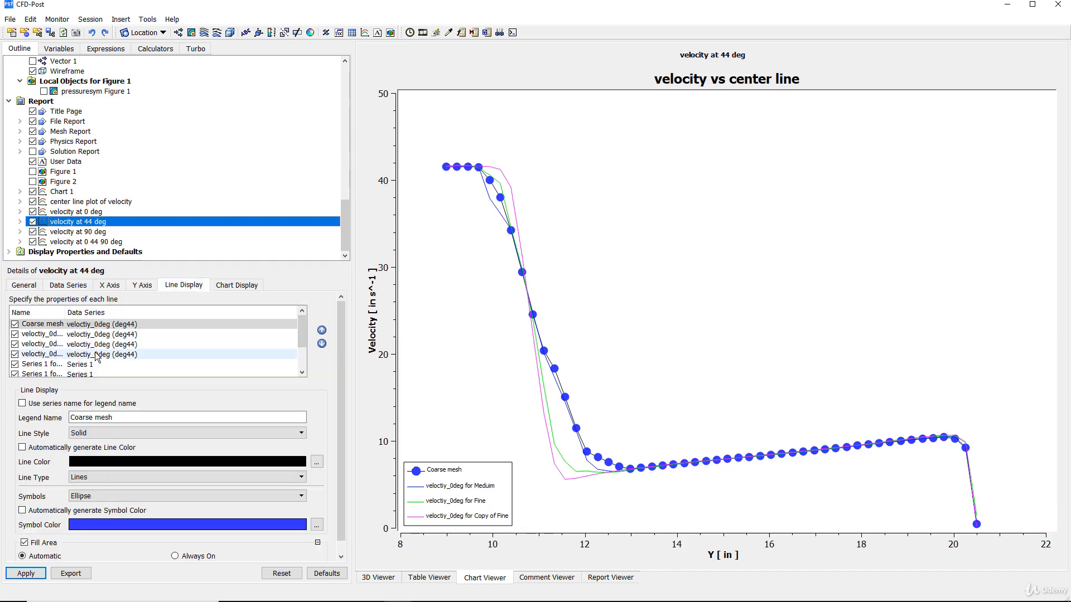
scroll(110, 355, "down", 1)
left_click(86, 336)
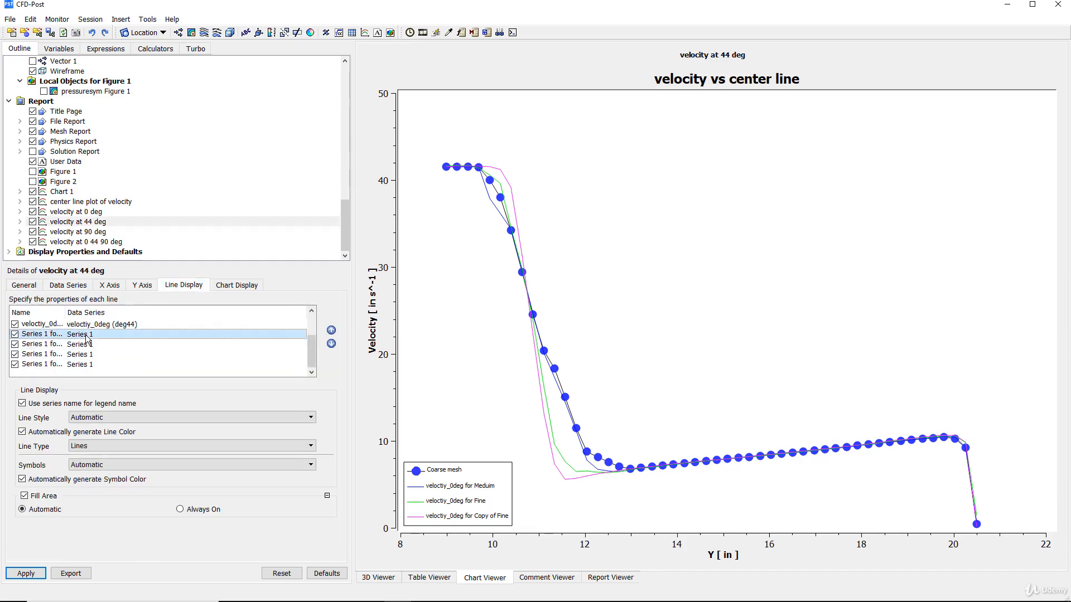
right_click(86, 338)
left_click(15, 335)
left_click(15, 344)
left_click(15, 354)
left_click(15, 364)
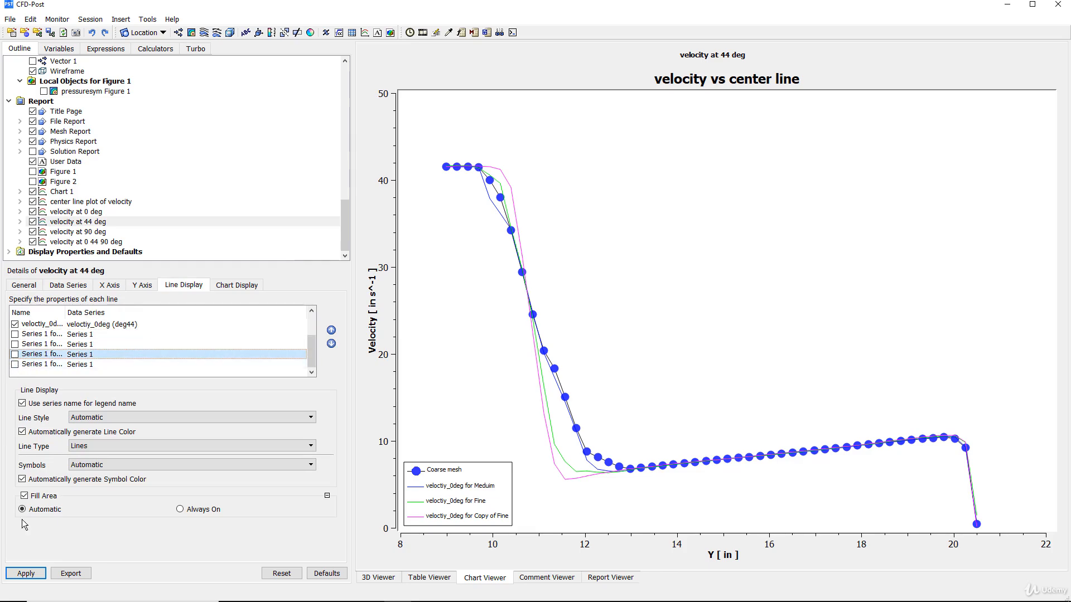
left_click(26, 573)
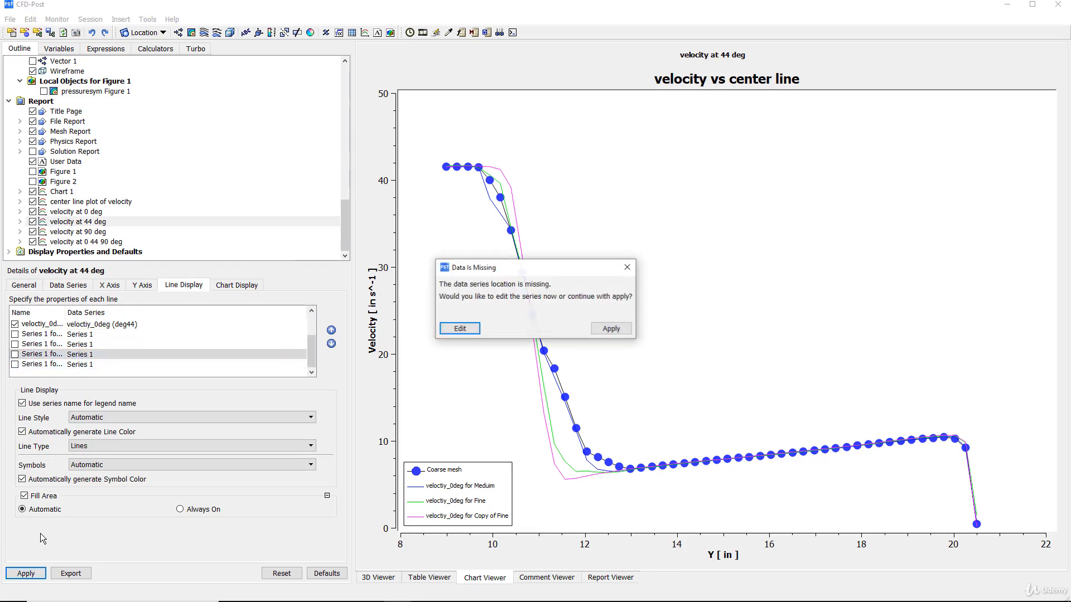
left_click(609, 329)
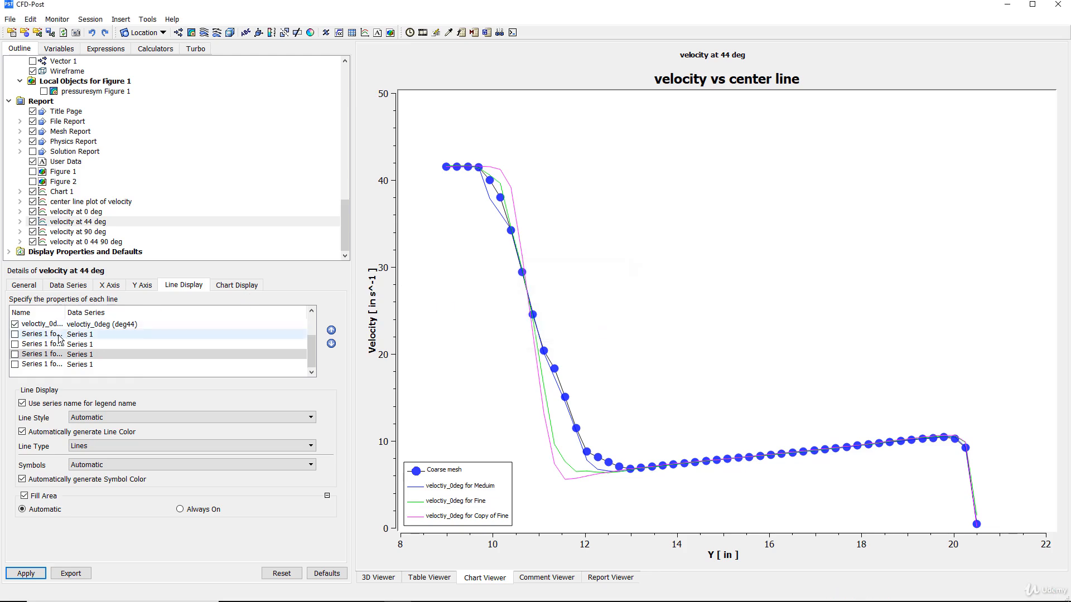
Give the Copy of Fine velocity line in the velocity at 44 deg chart a solid style and a custom black line colour
scroll(59, 335, "up", 1)
left_click(35, 353)
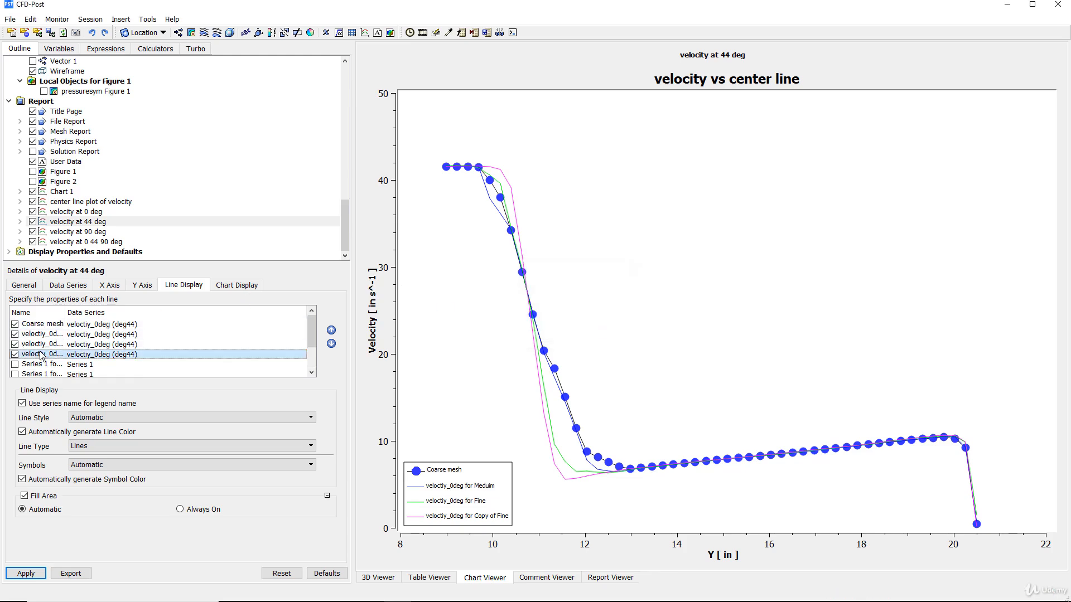
left_click(91, 417)
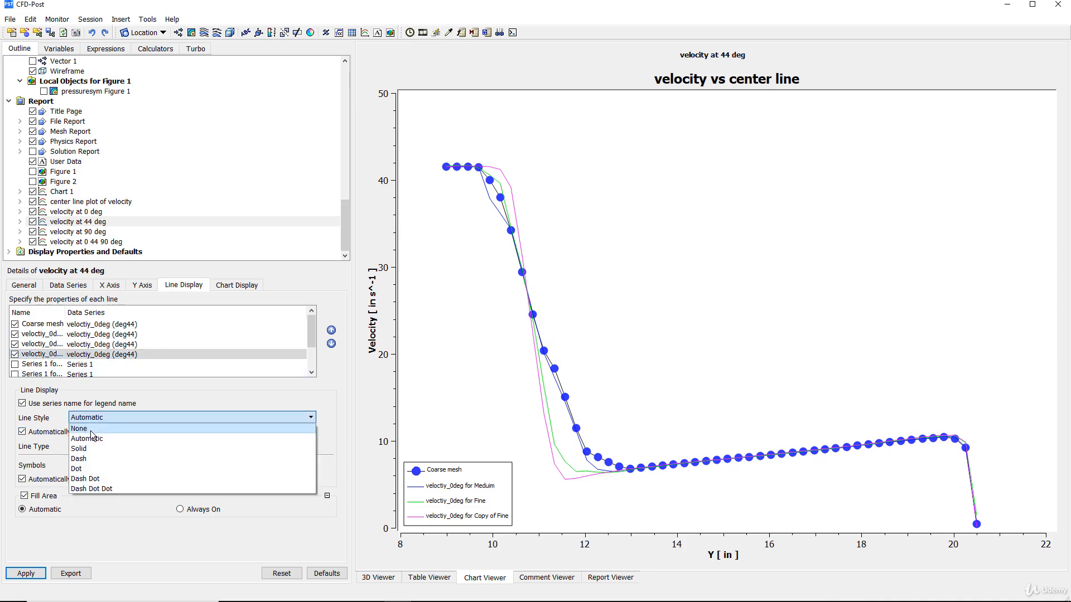
left_click(78, 449)
left_click(84, 432)
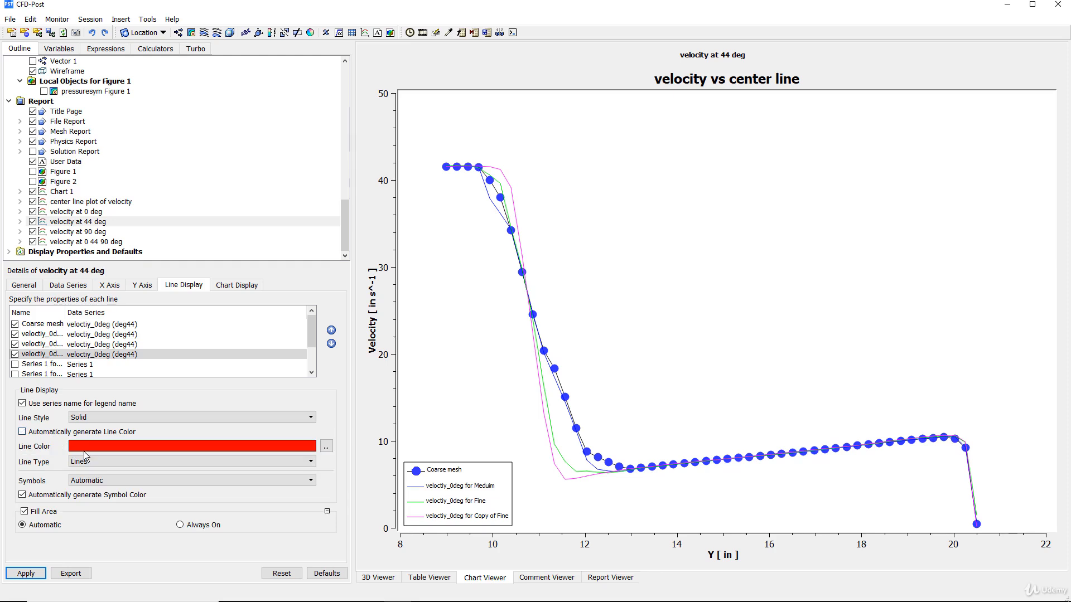
left_click(97, 450)
left_click(98, 450)
left_click(99, 451)
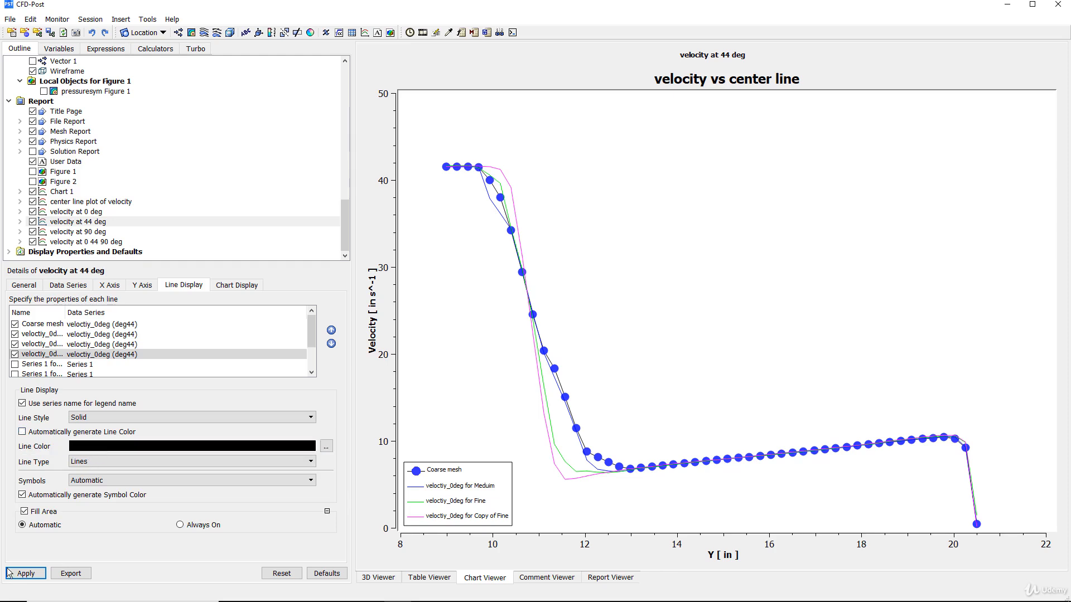
Mark the Copy of Fine line with black X Cross symbols and apply the chart changes despite the missing series location
left_click(89, 480)
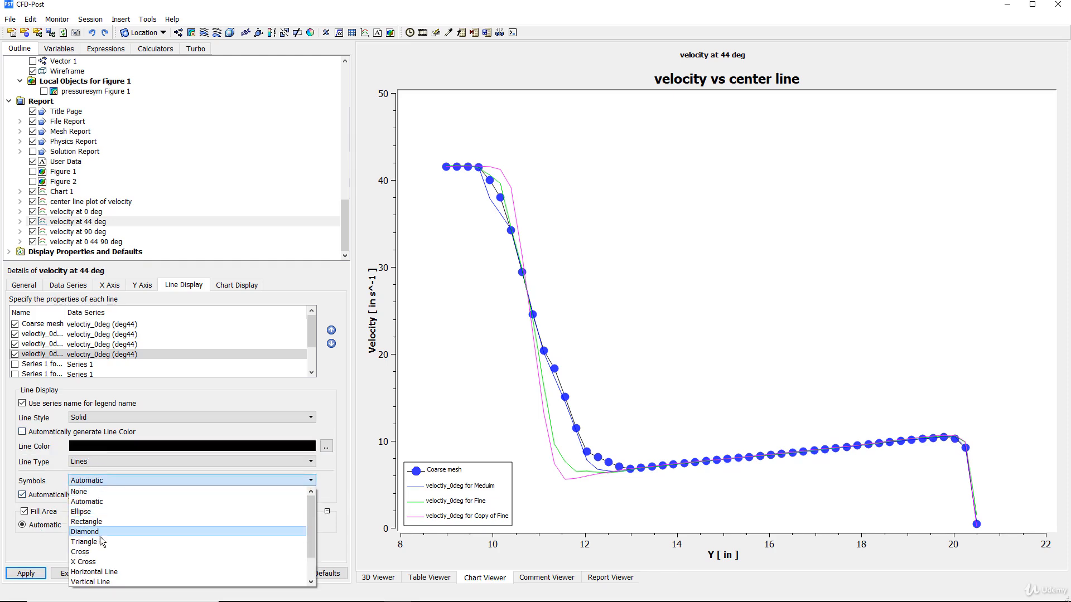
left_click(94, 564)
left_click(49, 496)
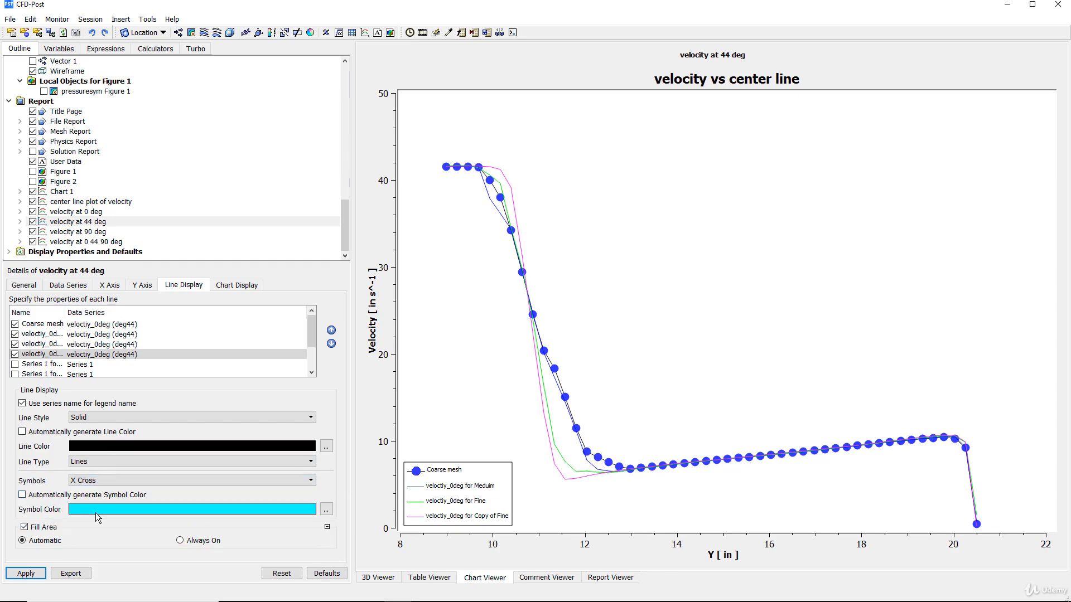
left_click(100, 510)
left_click(101, 510)
left_click(101, 509)
left_click(99, 510)
left_click(40, 573)
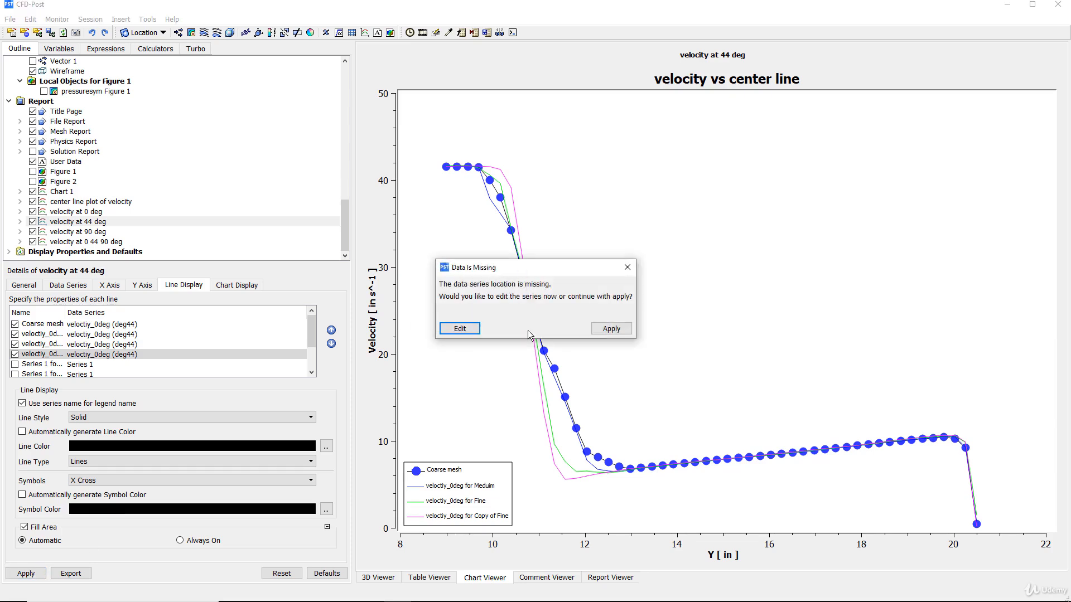
left_click(611, 329)
Set the location of Series 1 to deg0 and apply it to the velocity at 44 deg chart
left_click(100, 423)
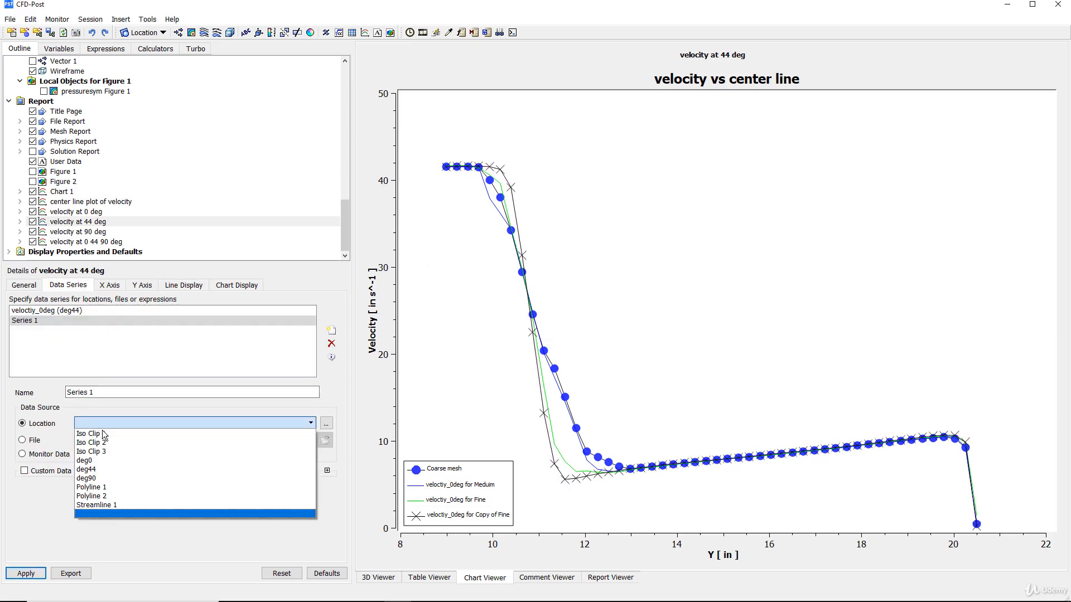
left_click(105, 461)
left_click(23, 574)
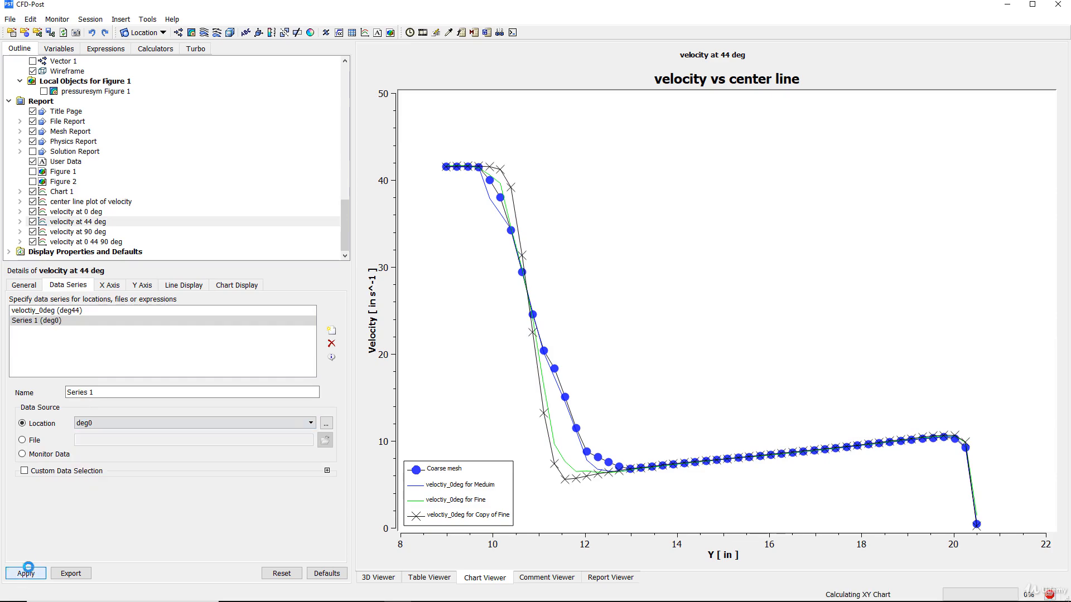
Hide the four deg0 Series 1 mesh lines in the velocity at 44 deg chart and apply the change
left_click(184, 285)
left_click(15, 364)
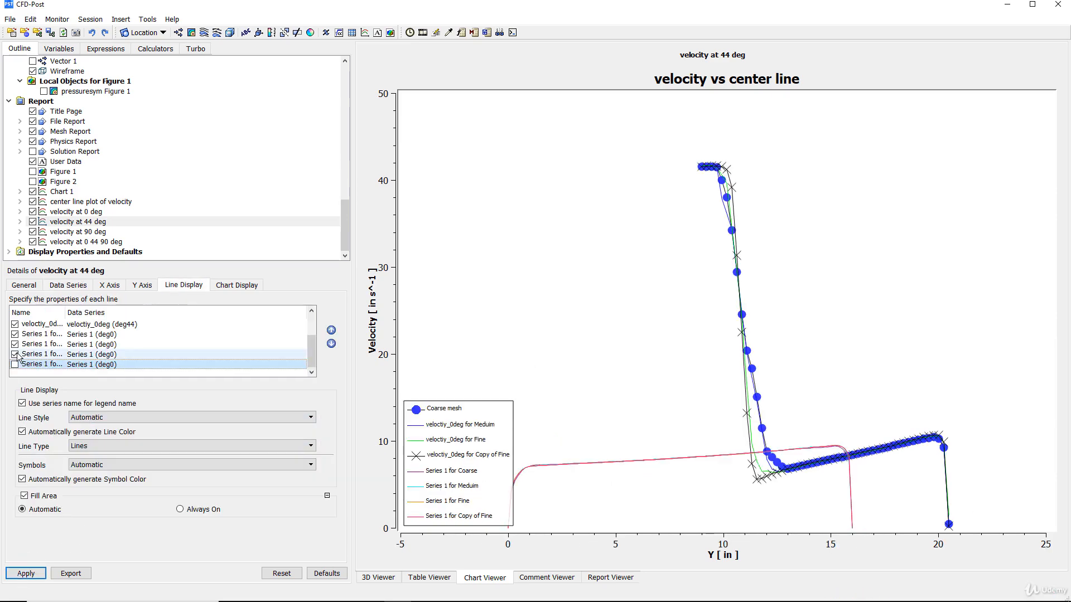
left_click(14, 354)
left_click(14, 345)
left_click(14, 334)
left_click(26, 574)
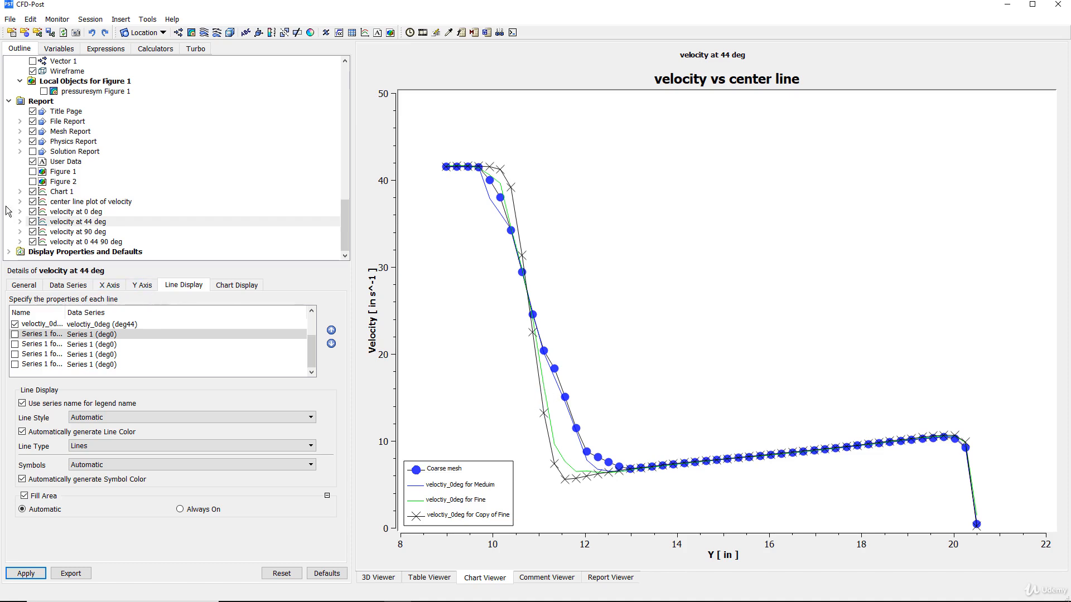
Display the velocity at 90 deg chart and inspect its data series settings
left_click(83, 232)
left_click(68, 285)
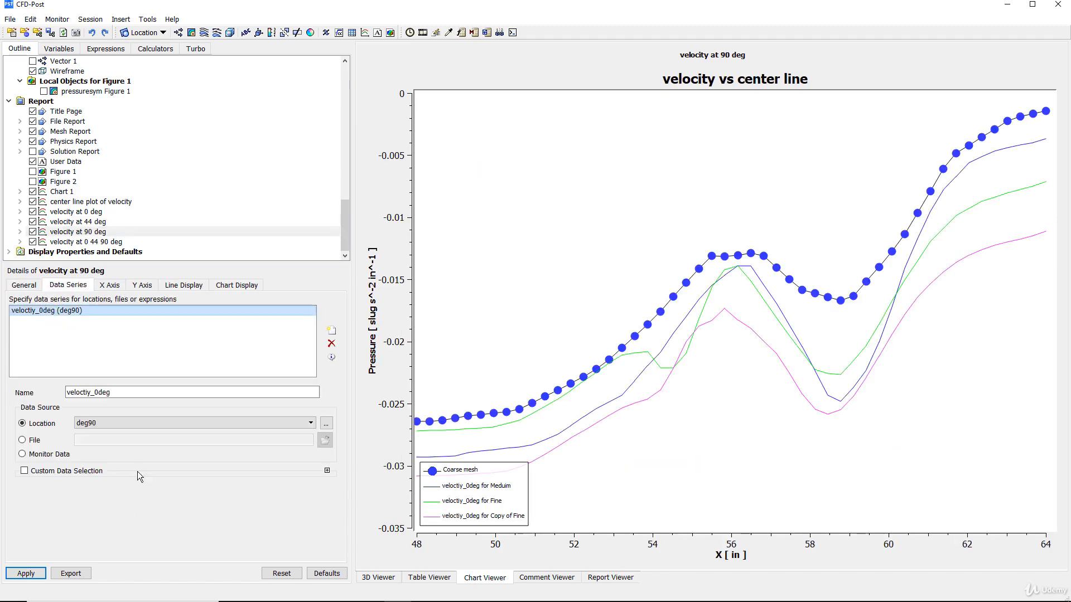